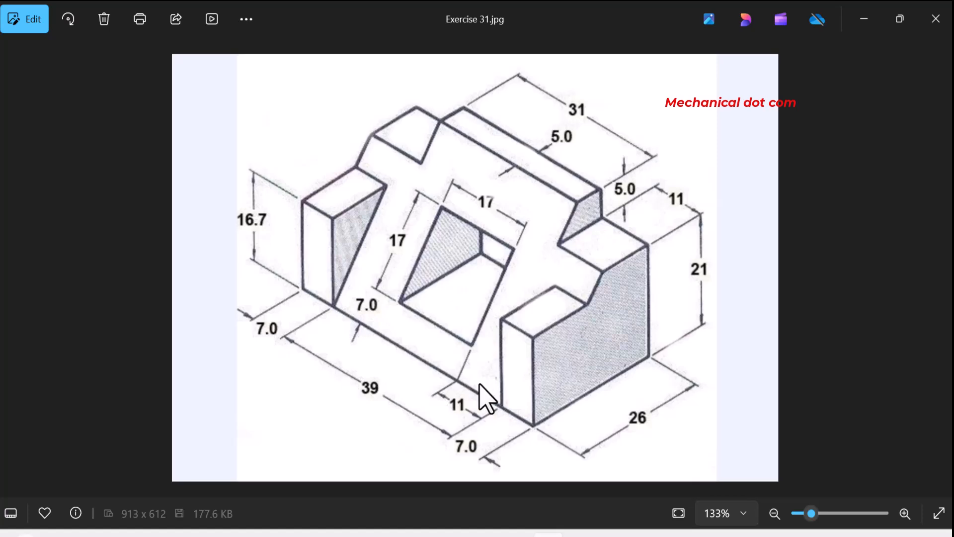
Switch from the Exercise 31 drawing to SOLIDWORKS and create a new part document
click(338, 443)
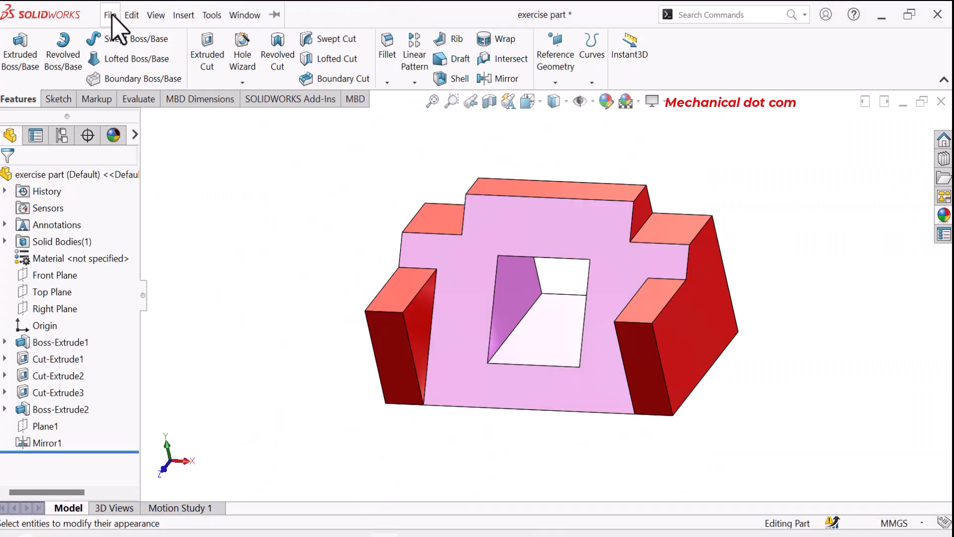
click(110, 16)
click(120, 41)
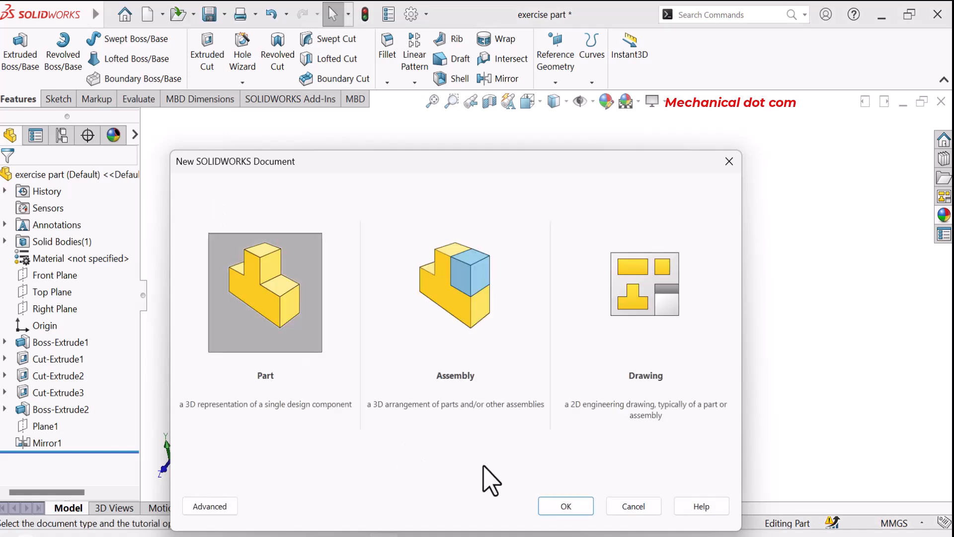
click(570, 506)
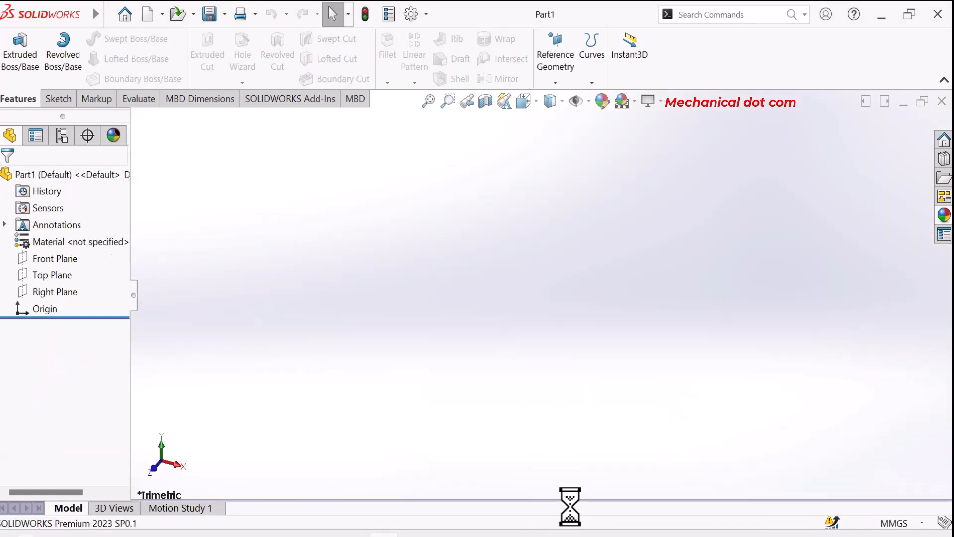
Start a sketch on the Right Plane and draw a corner rectangle about 89 by 71 mm up from the origin
click(68, 293)
click(80, 273)
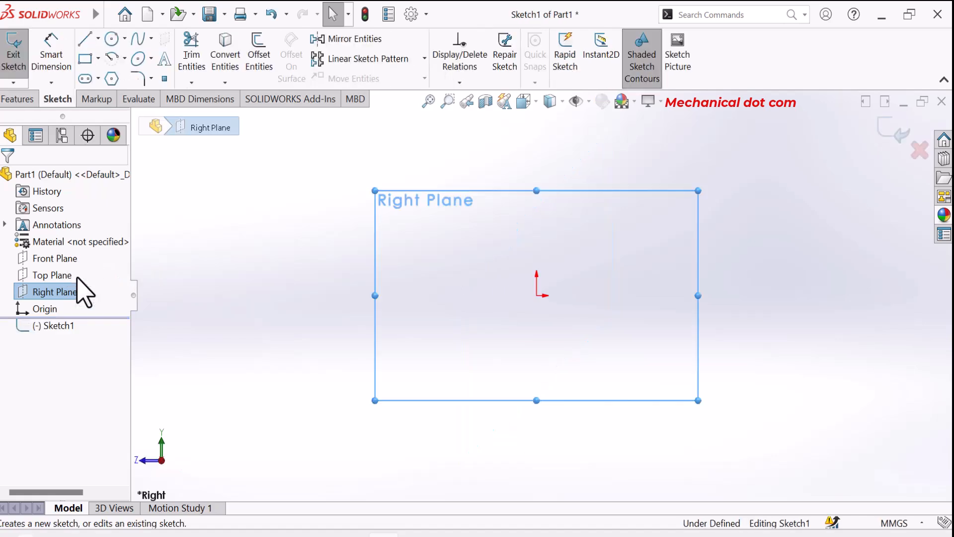
click(97, 61)
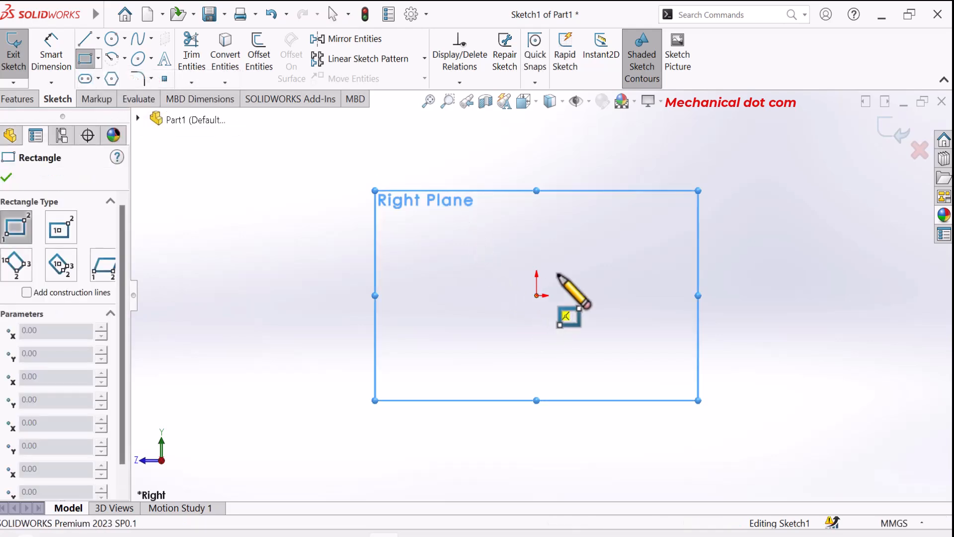
click(537, 295)
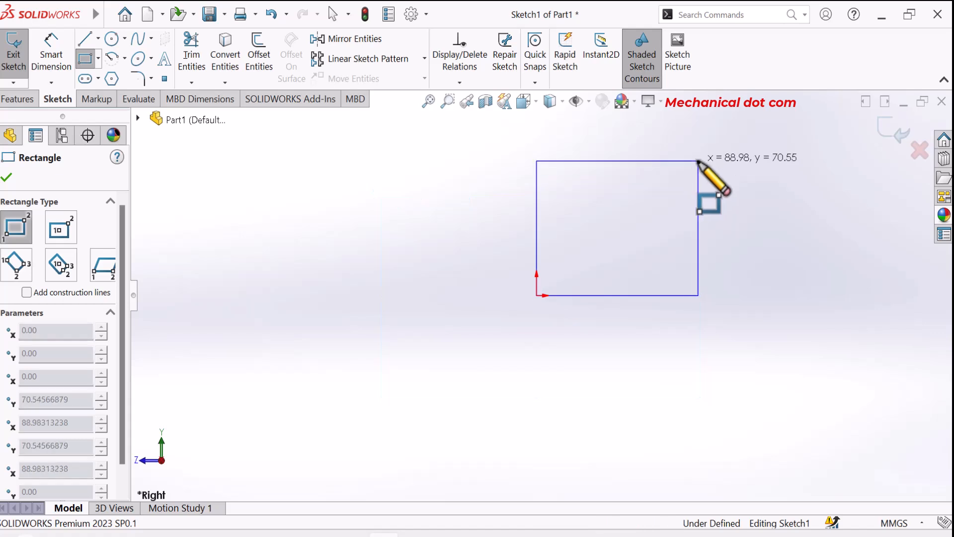
click(698, 161)
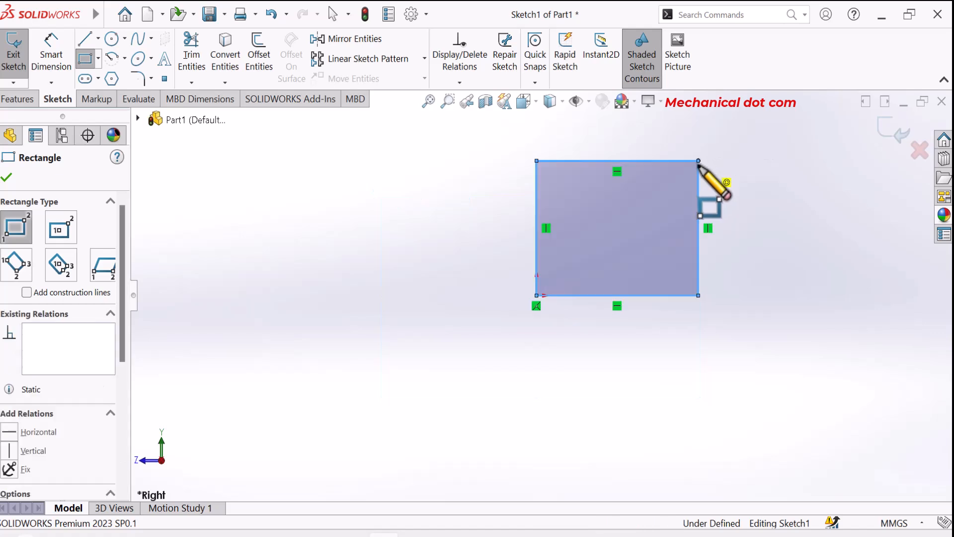
Dimension the rectangle's bottom side to 26 mm
click(51, 72)
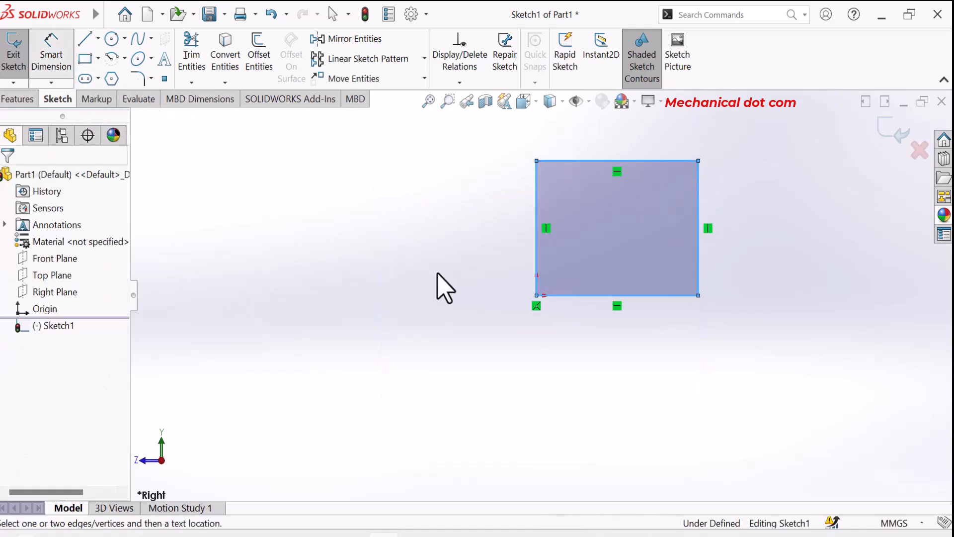
click(572, 308)
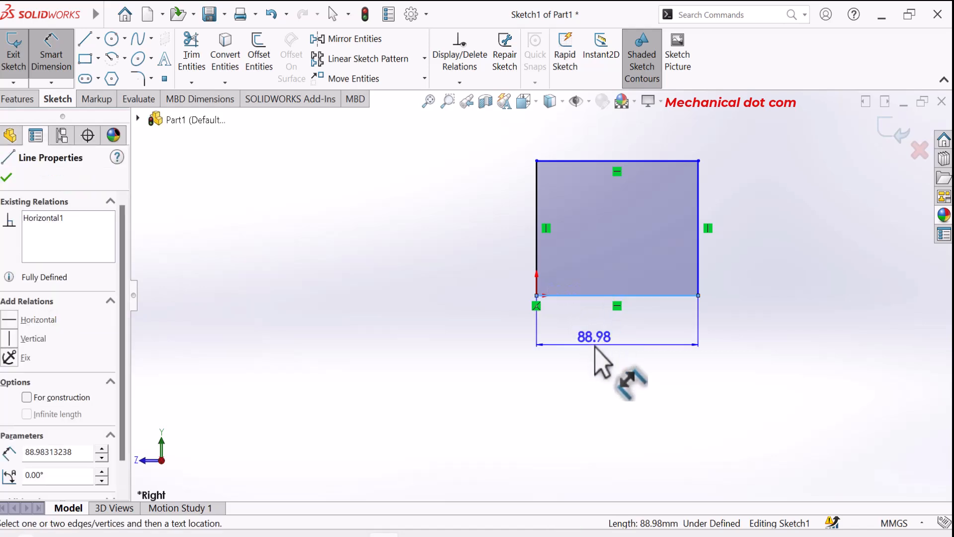
click(595, 347)
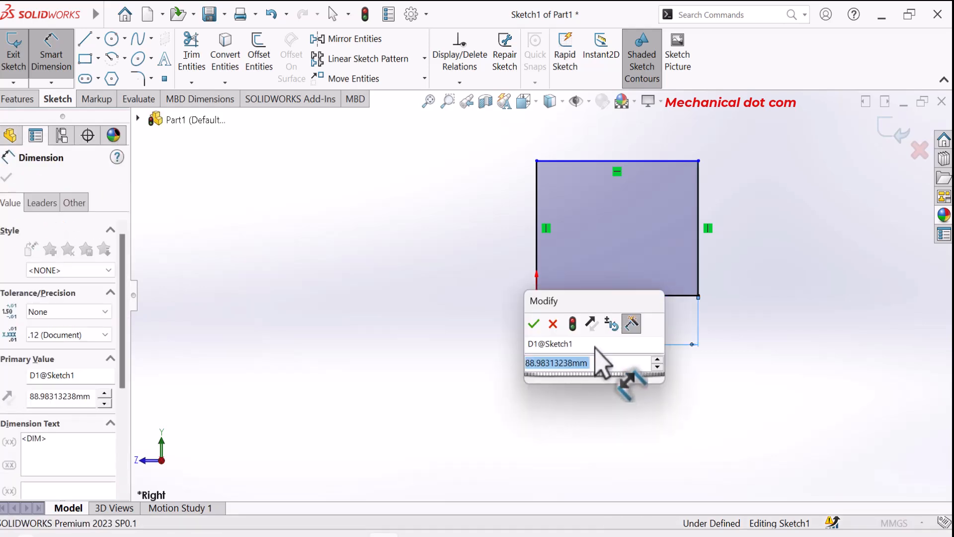
text(26)
key(Return)
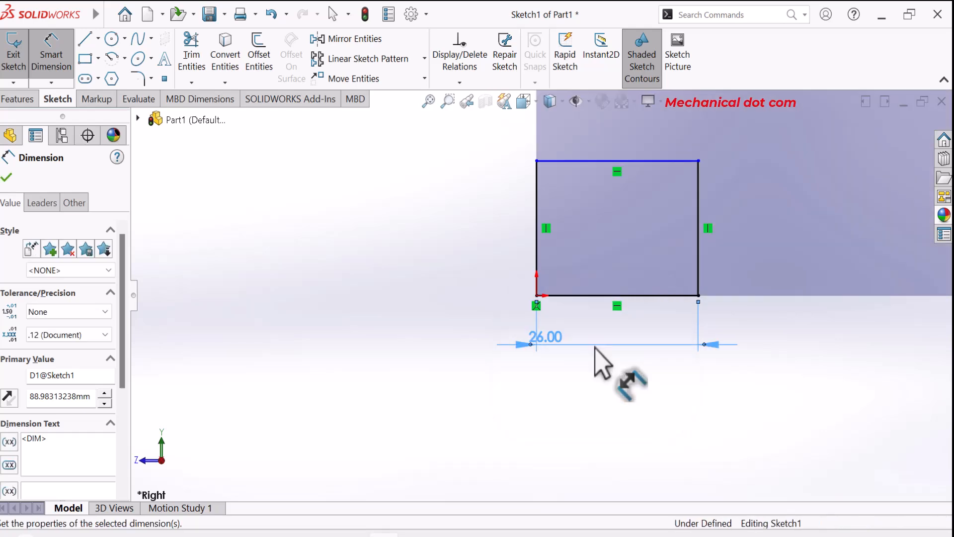
click(7, 177)
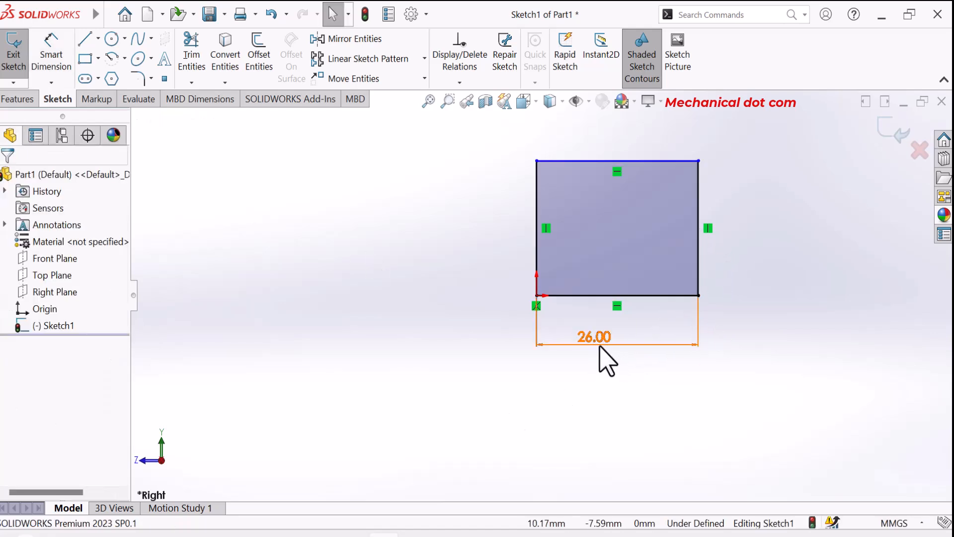
Add an equal relation between the rectangle's vertical side opposite the origin and its bottom side
click(700, 254)
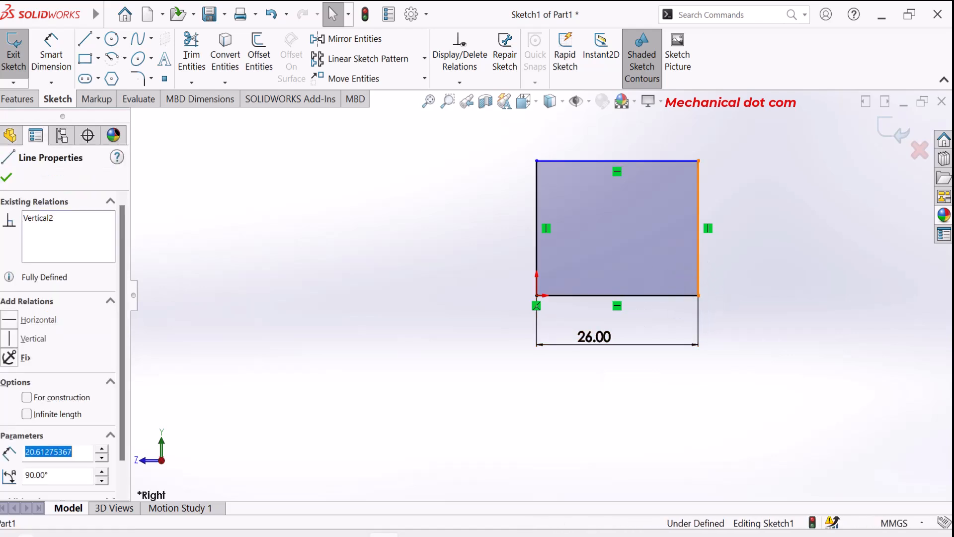
click(670, 296)
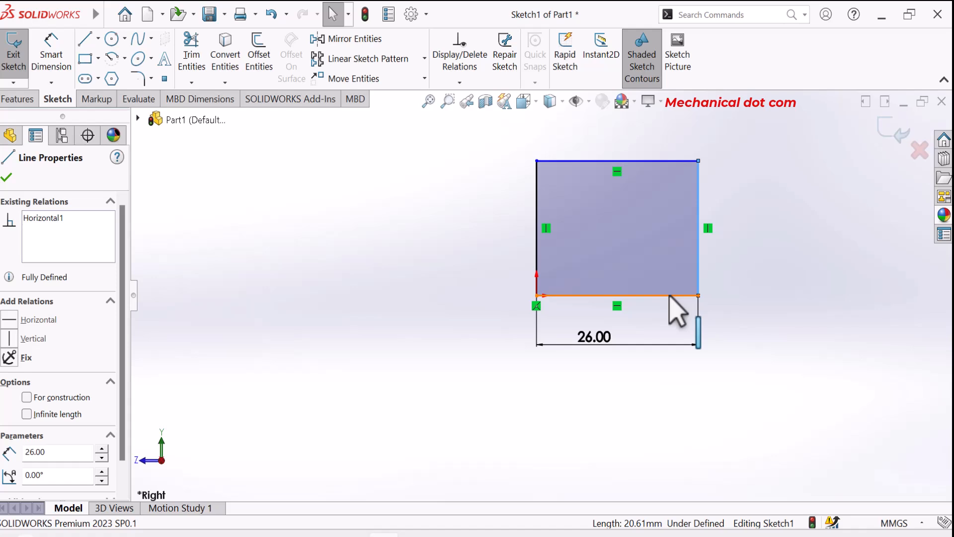
ctrl+click(670, 296)
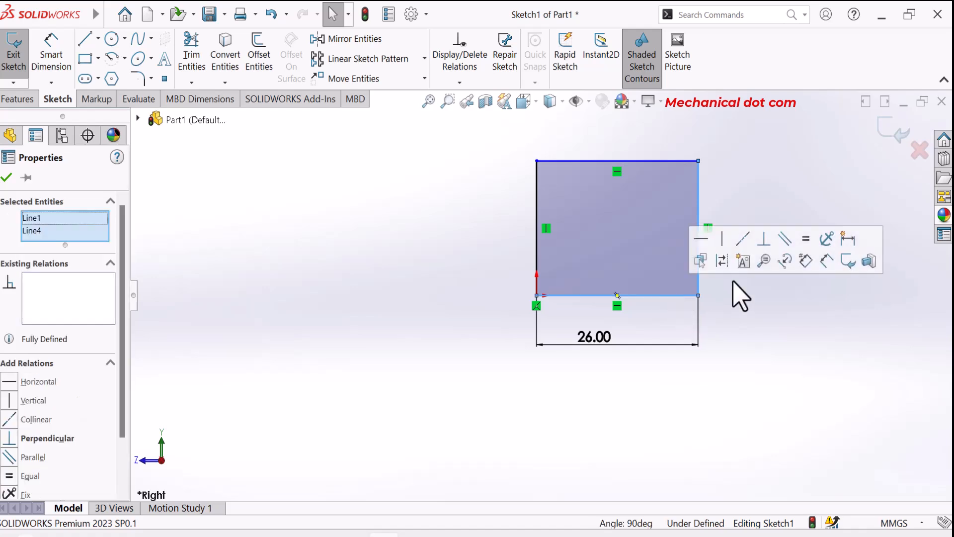
click(810, 243)
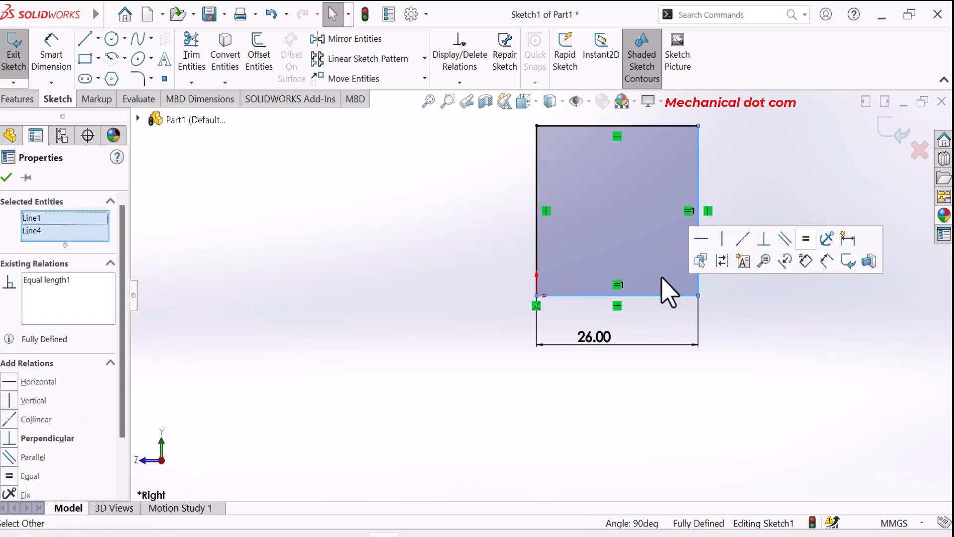
click(7, 178)
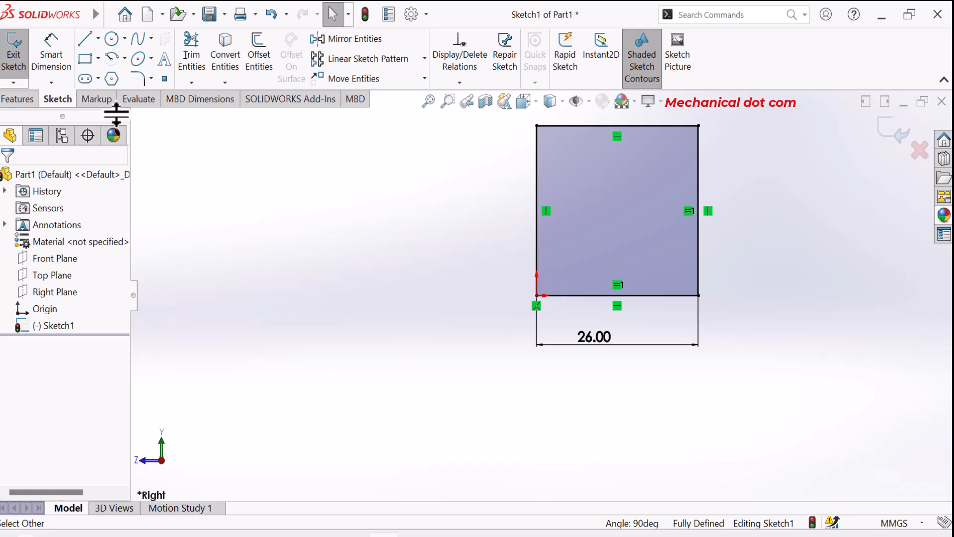
Extrude the square as a blind boss 53 mm deep in the reversed direction
click(8, 101)
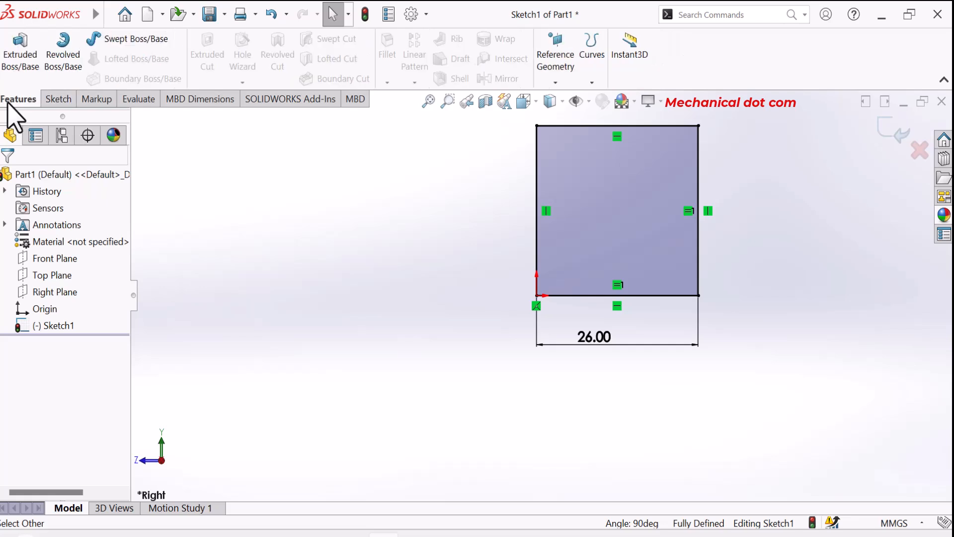
click(15, 62)
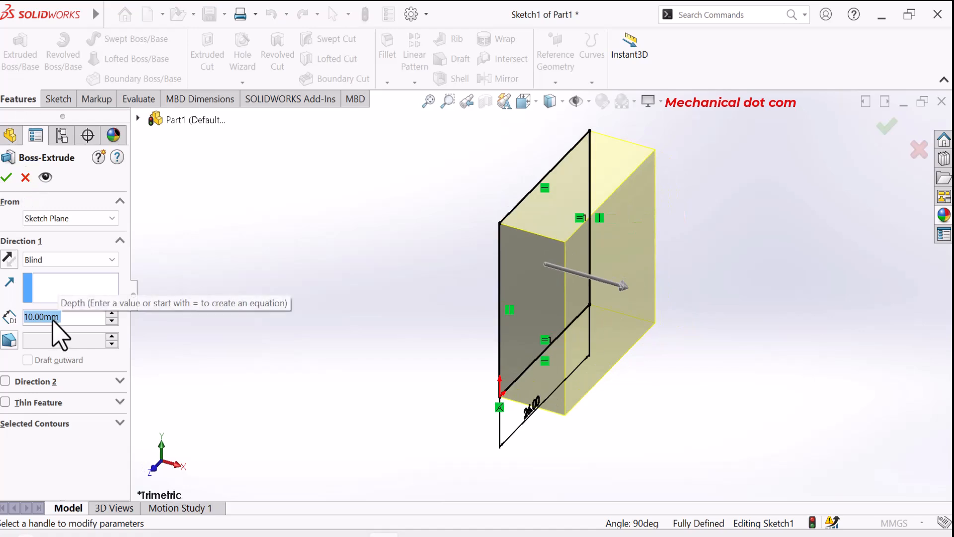
text(53)
key(Return)
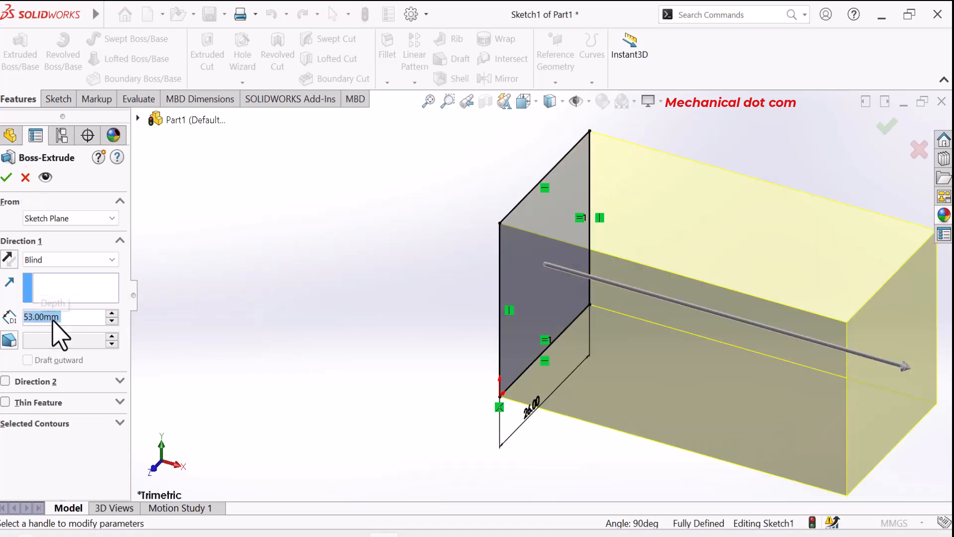
click(6, 259)
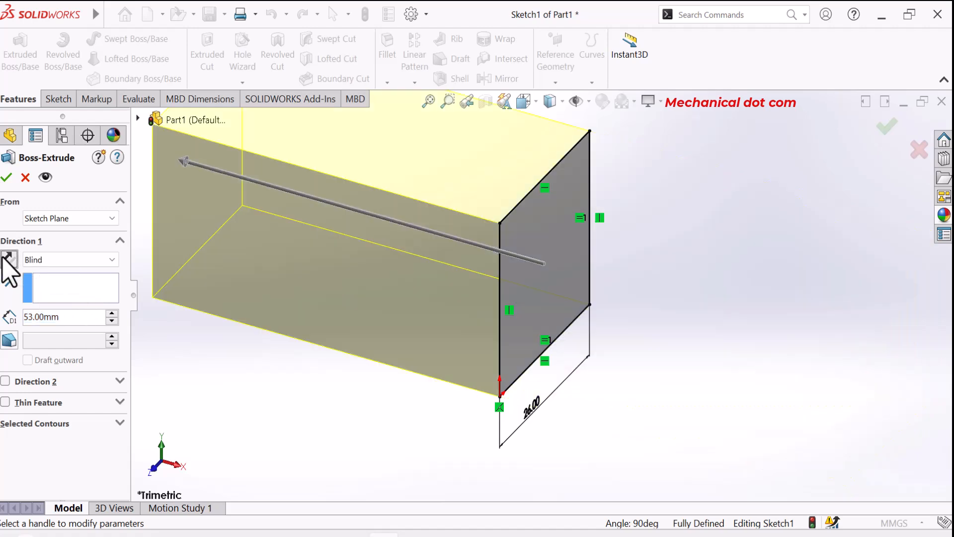
click(7, 178)
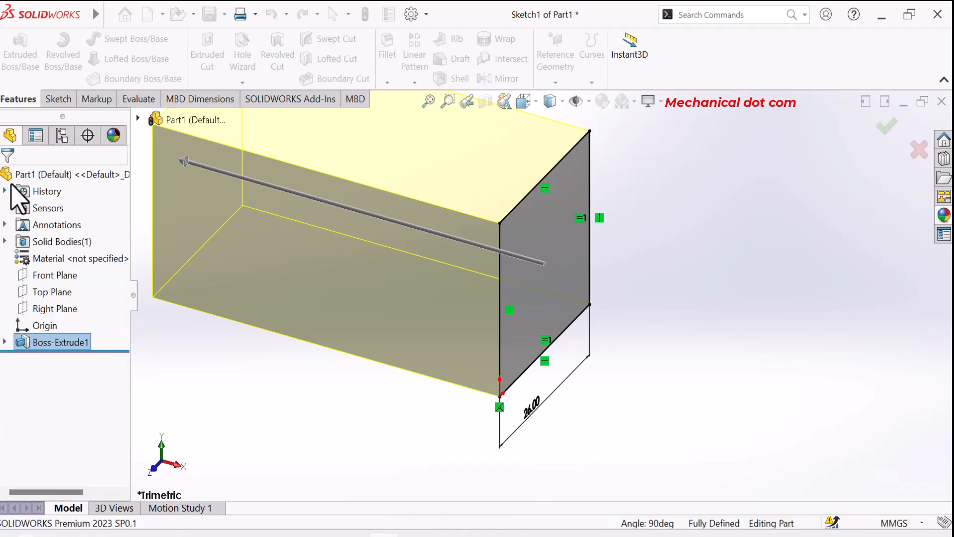
Fit the block in the view and turn off RealView Graphics
click(425, 105)
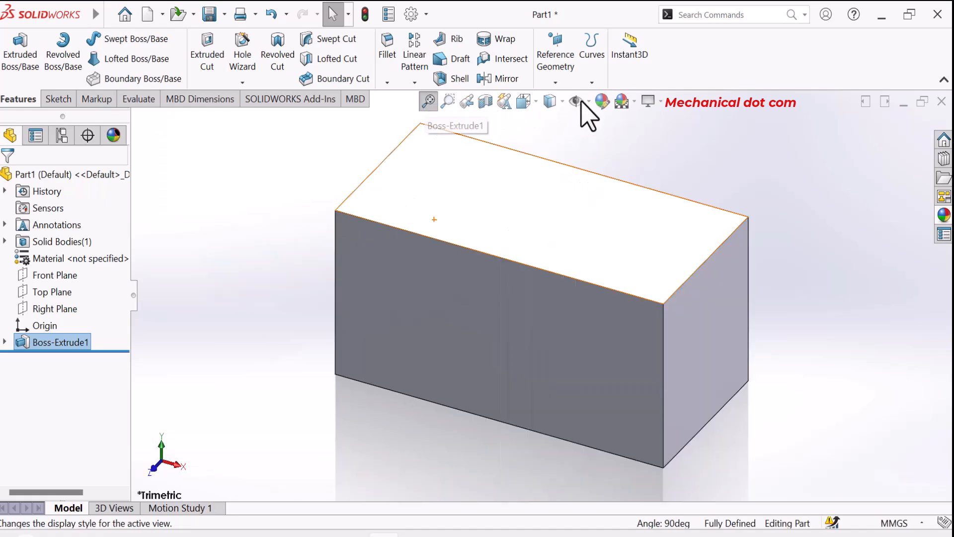
click(655, 105)
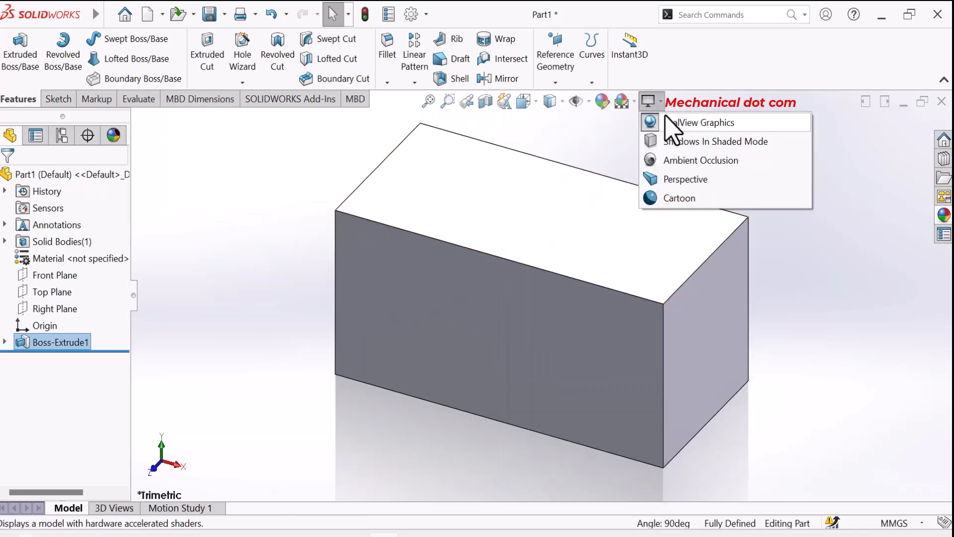
click(666, 121)
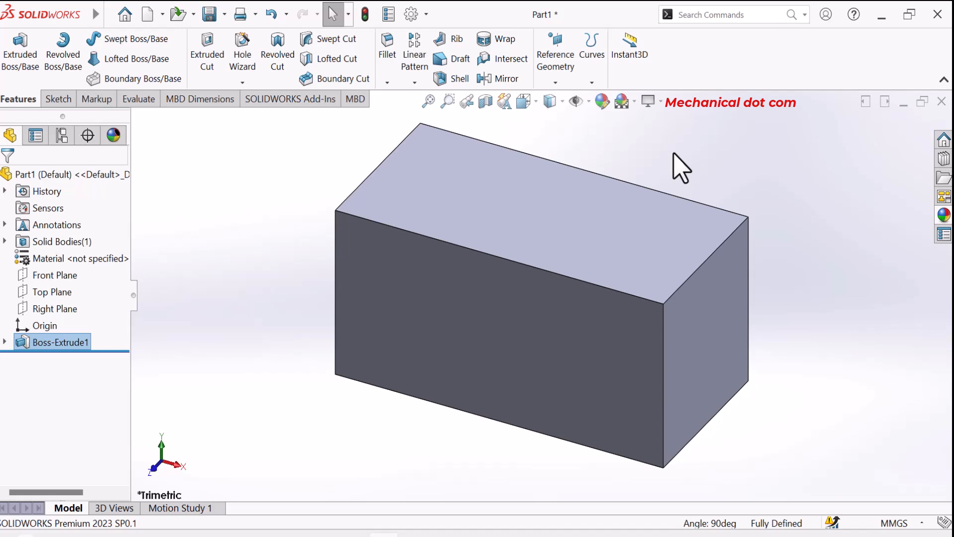
Sketch a slanted line on the block's square end face from the origin to the top edge, ending about 8.3 mm from the far corner
click(741, 324)
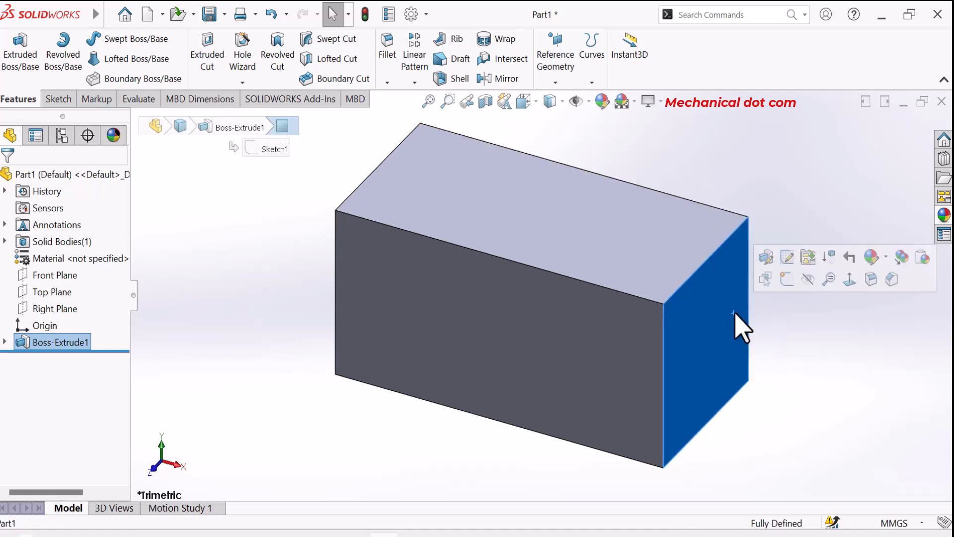
click(794, 277)
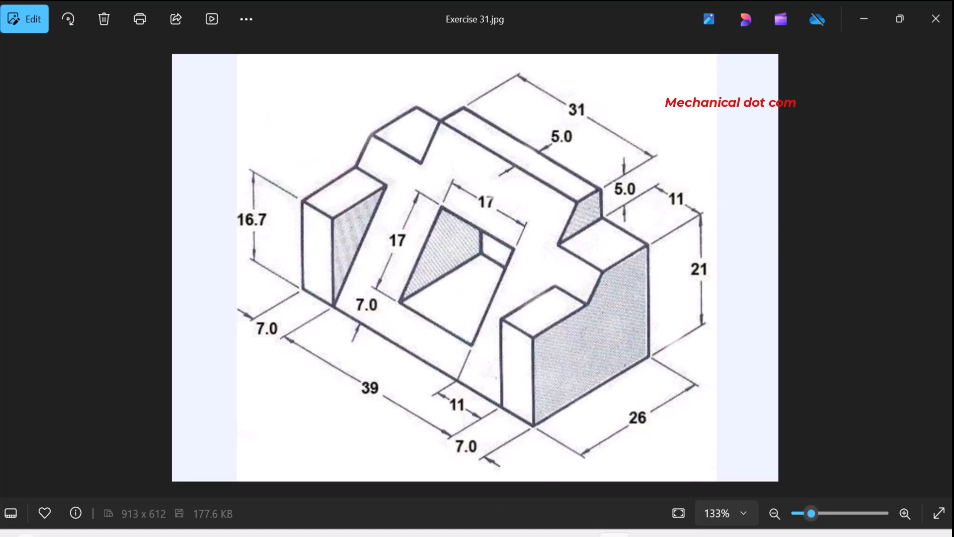
mouse_move(384, 535)
click(434, 509)
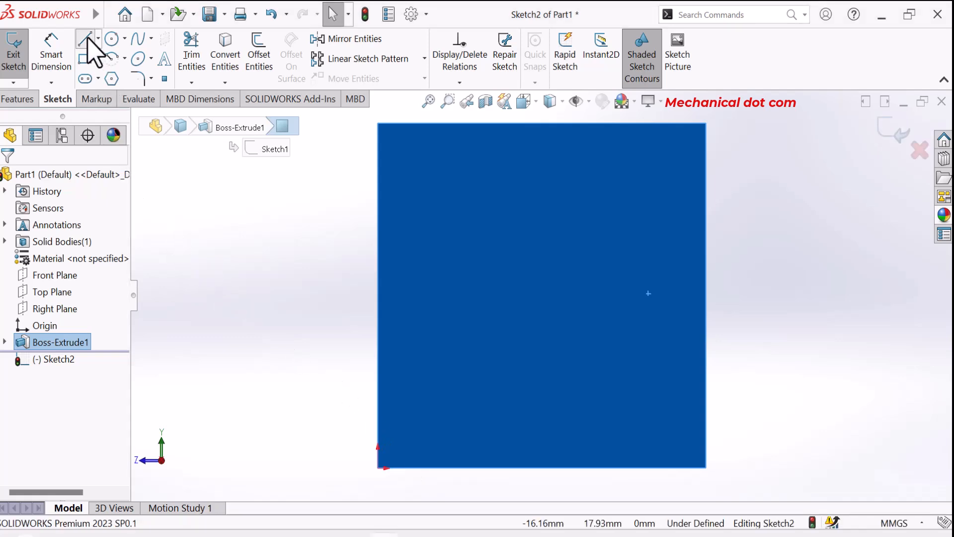
key(l)
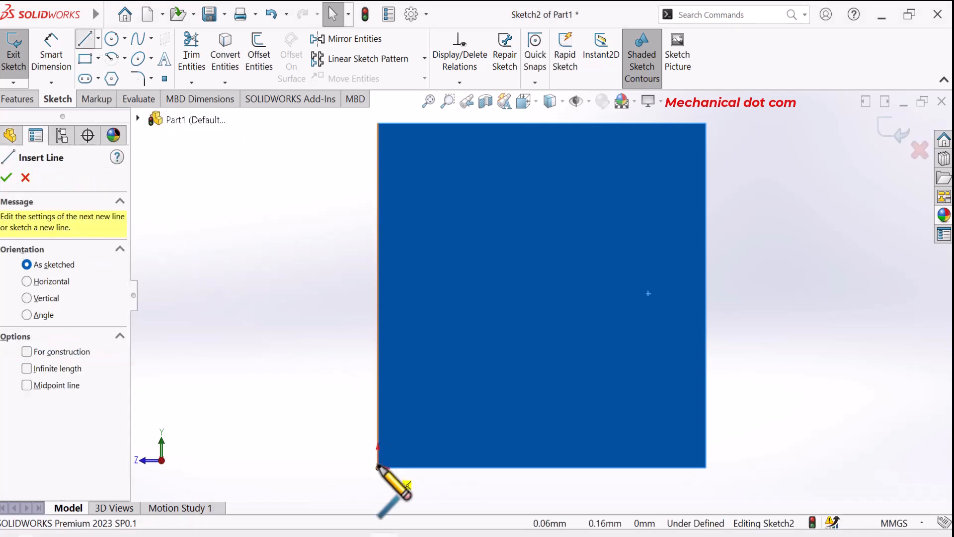
click(378, 468)
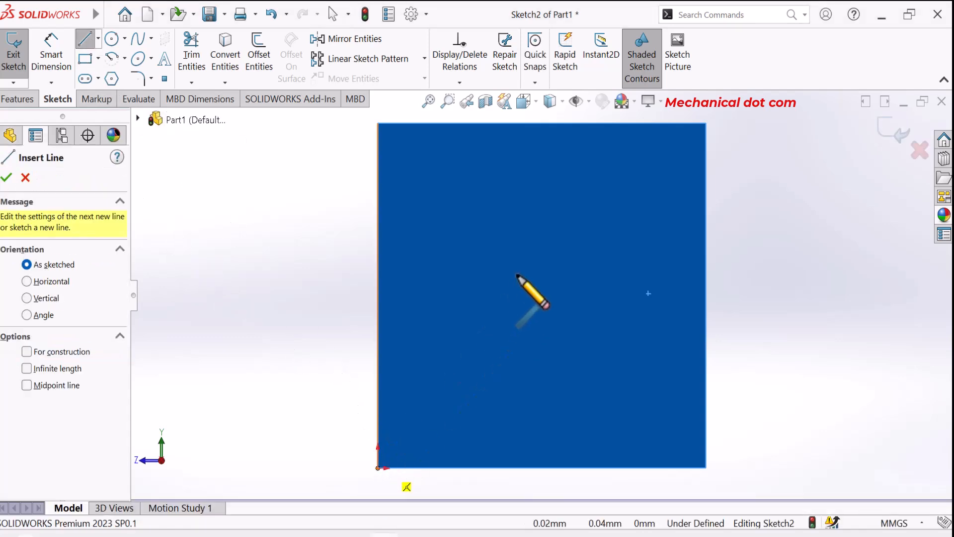
click(602, 124)
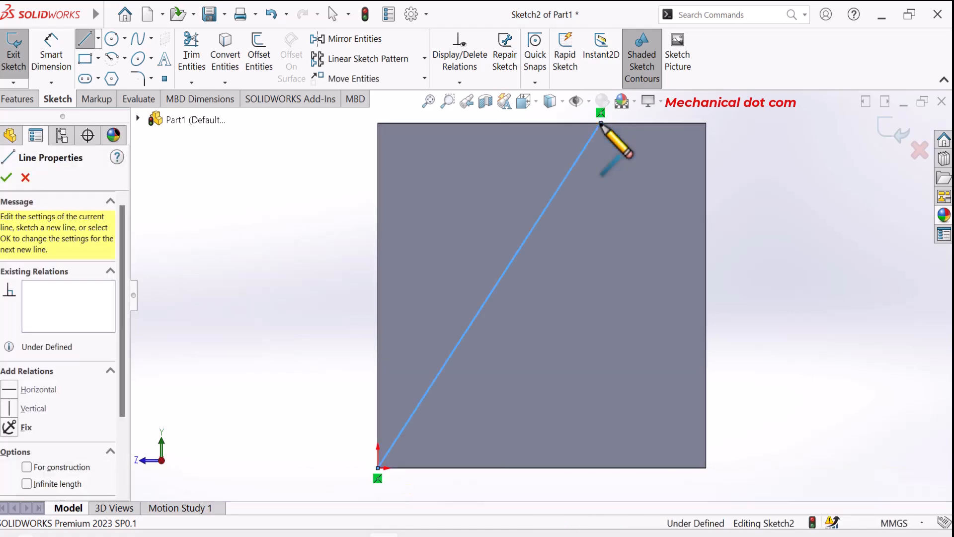
scroll(601, 124, up, 2)
double_click(596, 130)
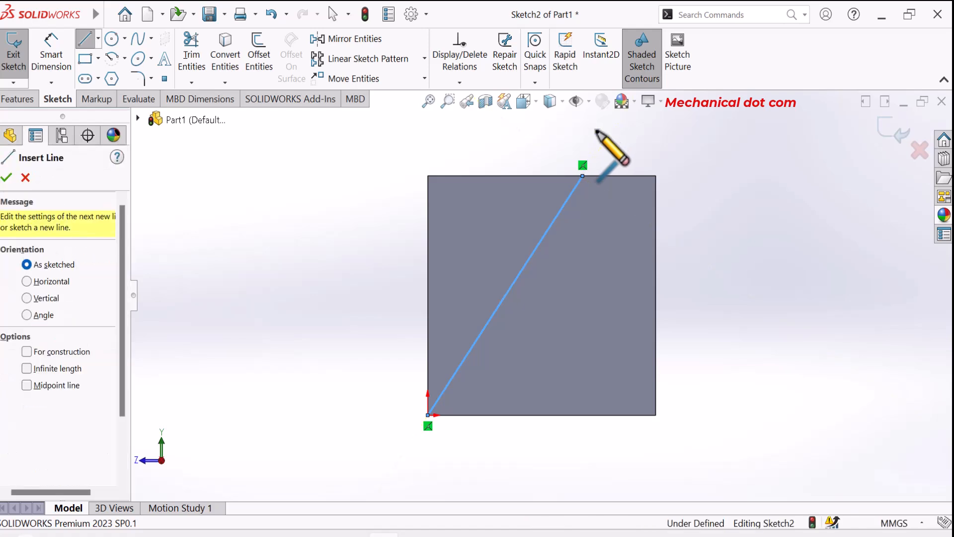
key(Escape)
Dimension the slanted line's upper endpoint 5 mm from the far top corner of the block's end face
click(67, 64)
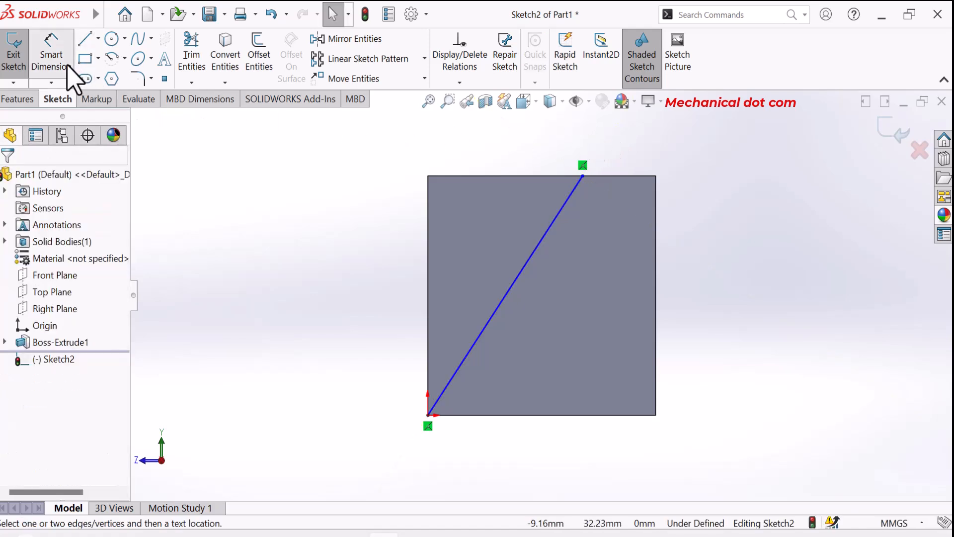
click(583, 177)
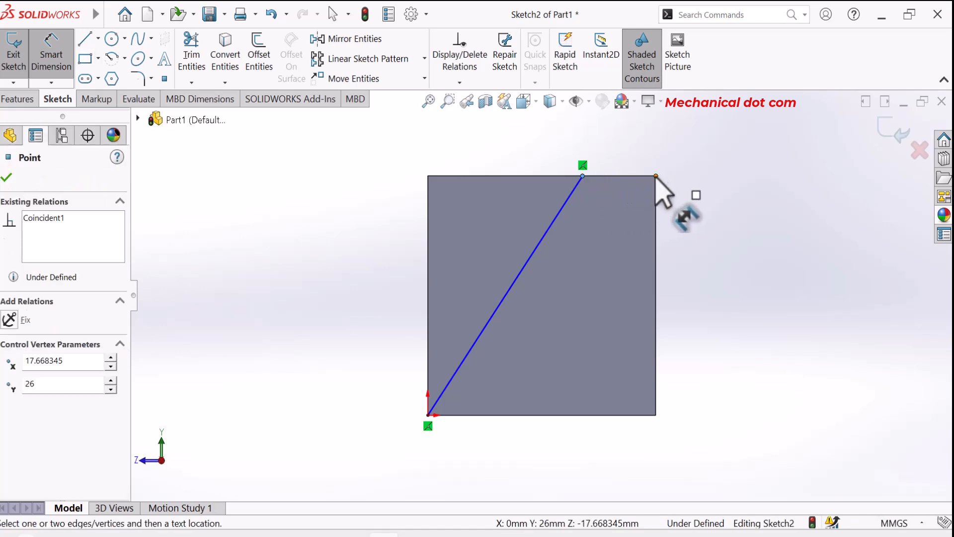
click(656, 177)
click(635, 166)
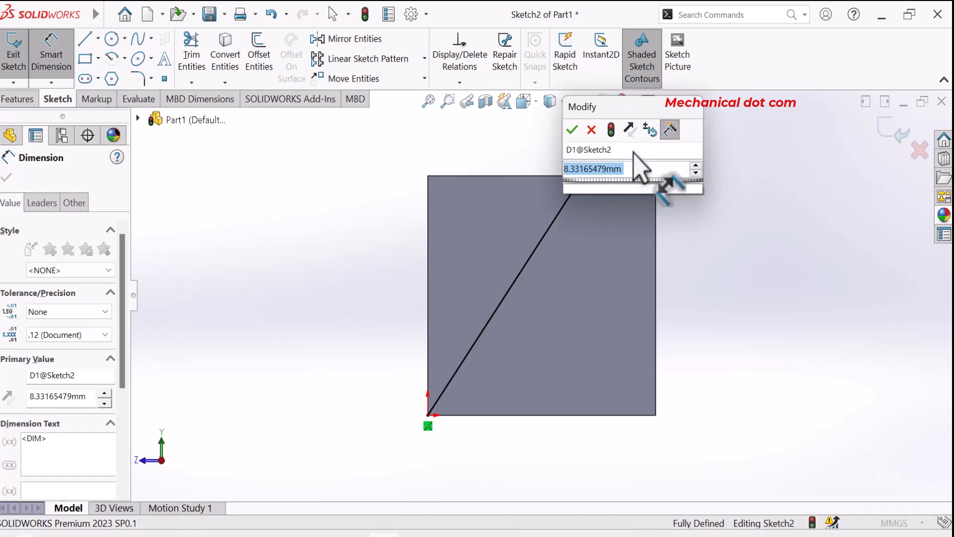
text(5)
key(Escape)
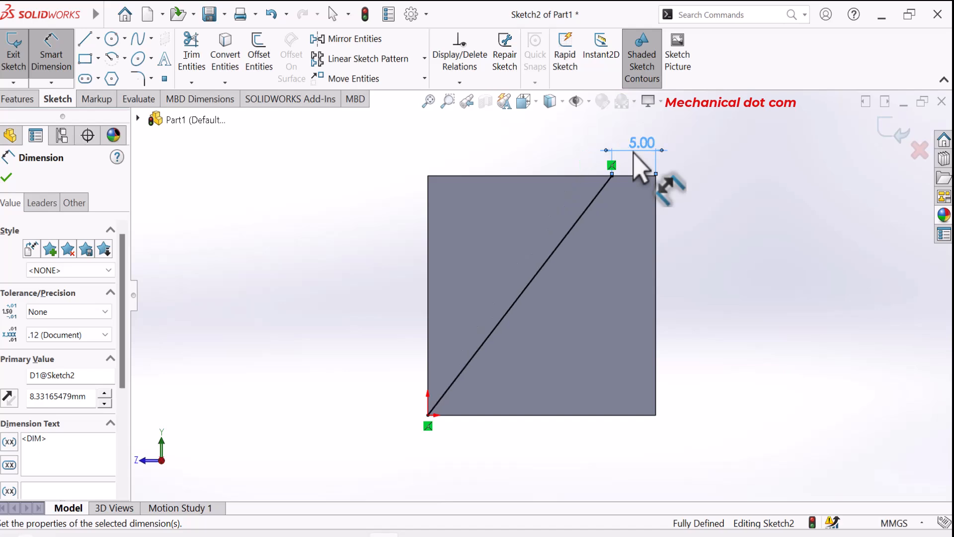
click(8, 176)
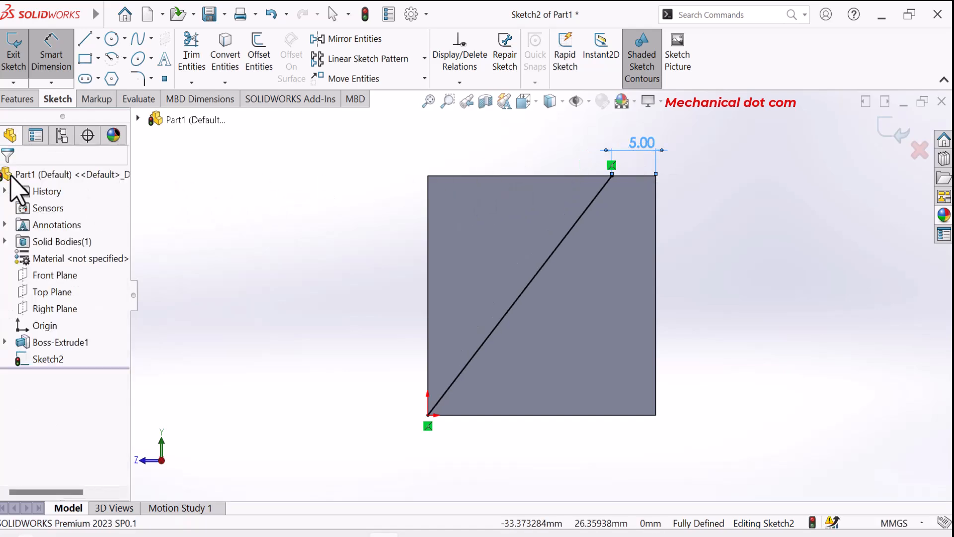
Cut away the block's front wedge with an Extruded Cut along the slanted line, Through All in Direction 1 only, with Direction 2 disabled
click(24, 101)
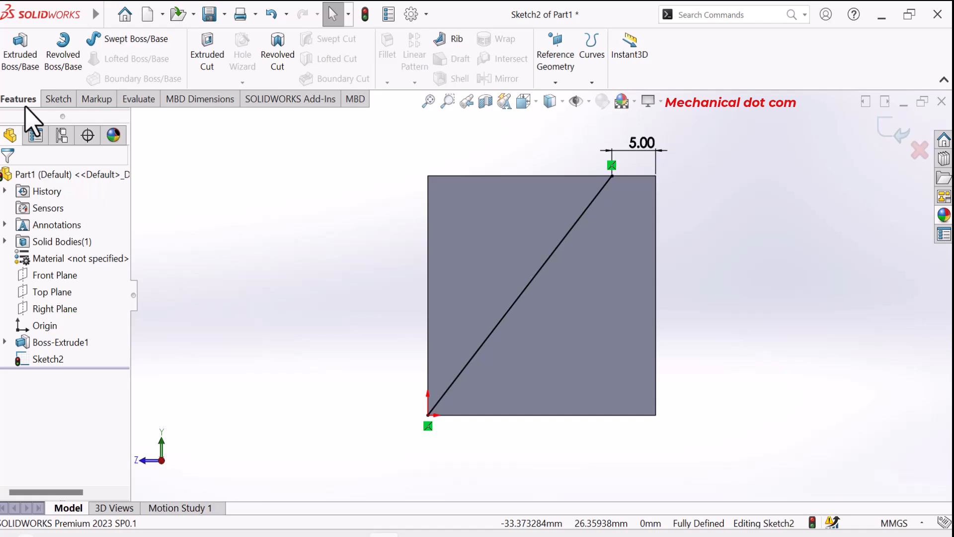
click(201, 56)
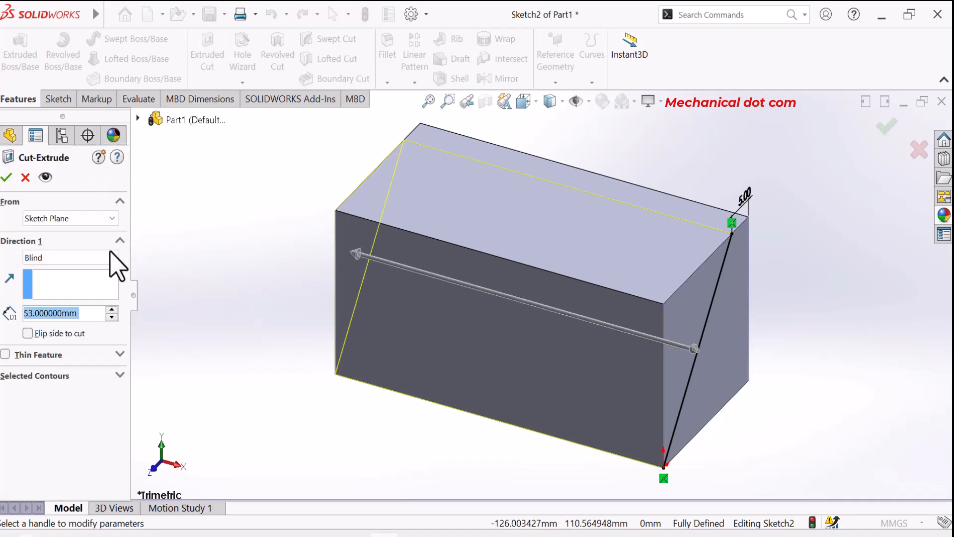
click(106, 258)
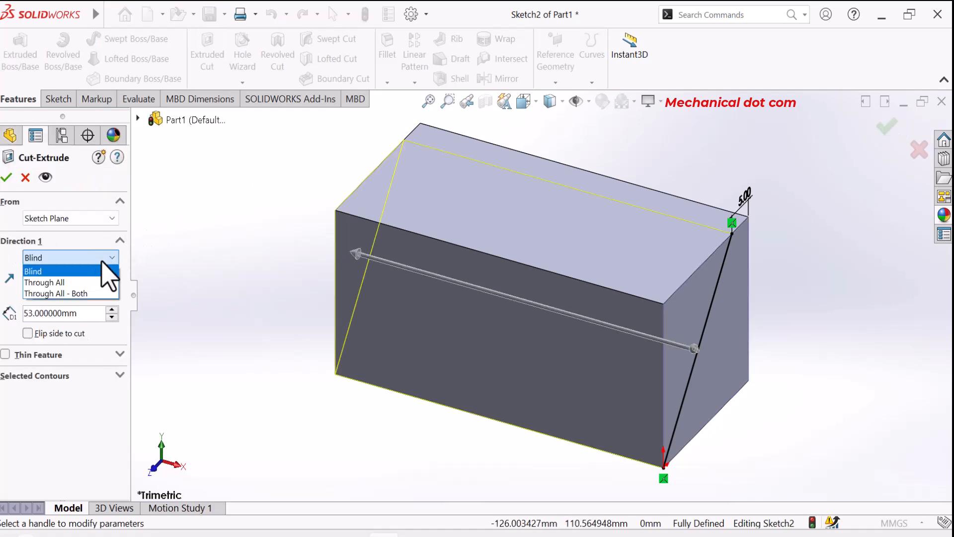
click(85, 280)
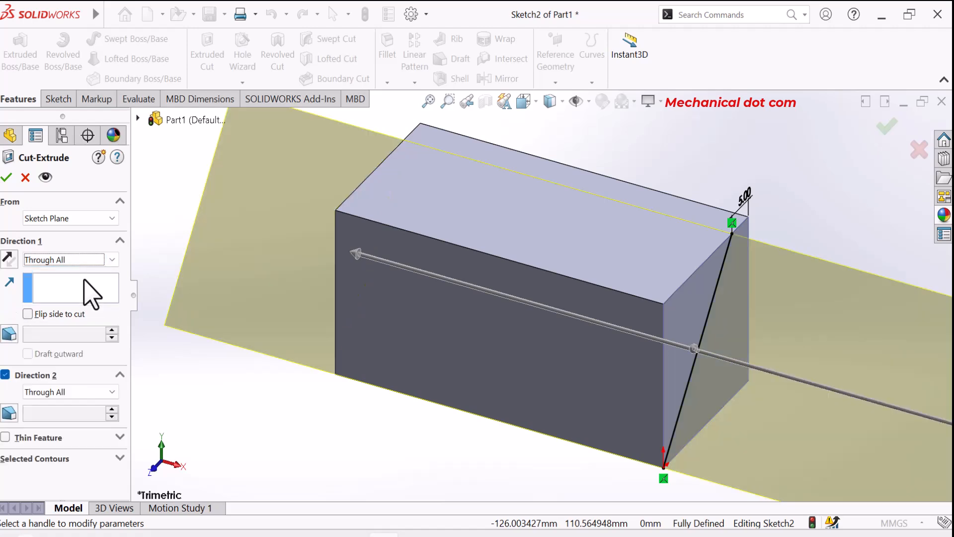
click(5, 375)
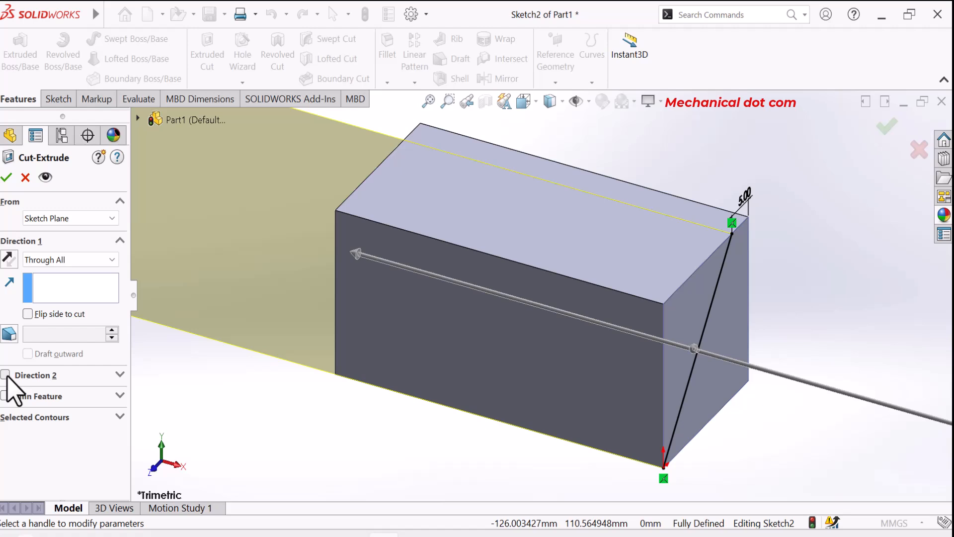
click(6, 178)
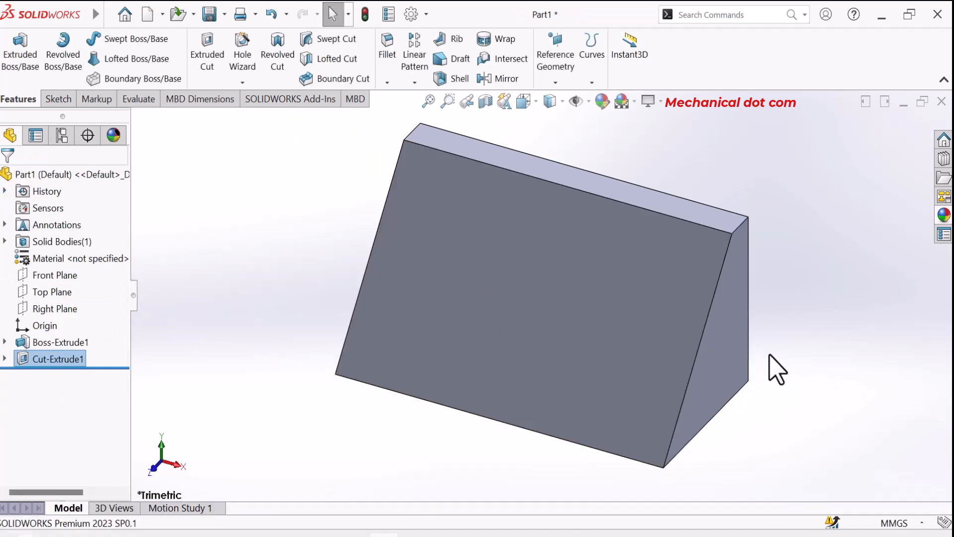
Start a sketch on the block's vertical back face and draw a vertical centerline about 14 mm long down from the top edge's midpoint
middle_drag(769, 355, 803, 336)
middle_drag(745, 407, 753, 377)
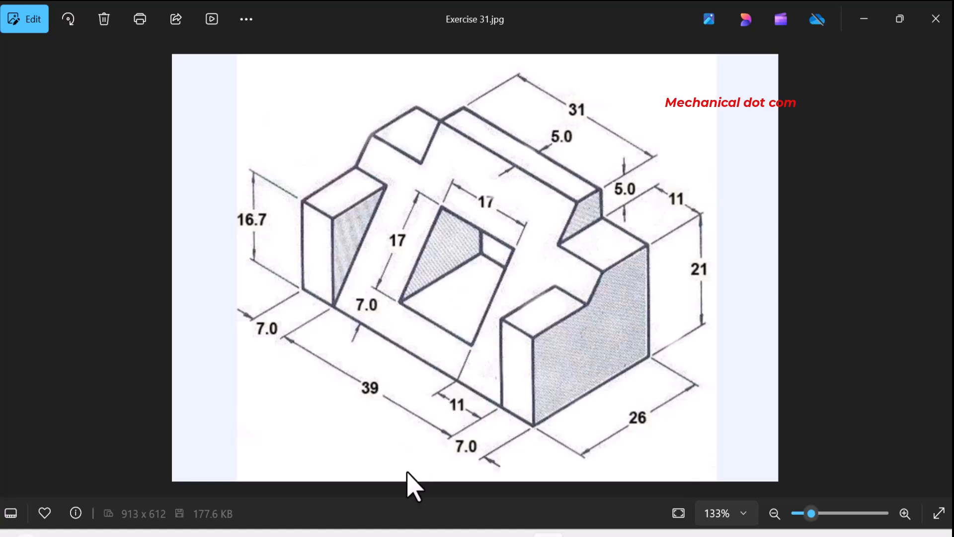
click(428, 486)
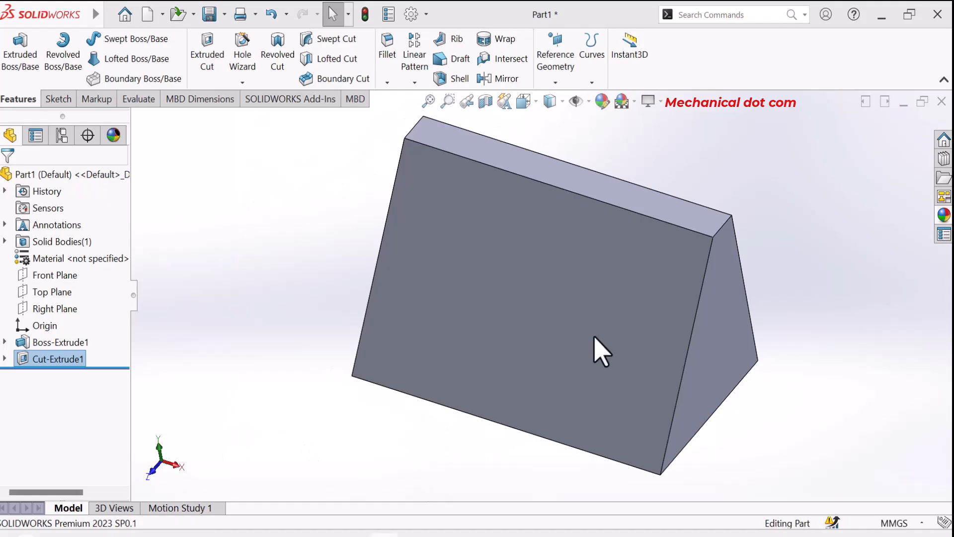
middle_drag(791, 281, 701, 368)
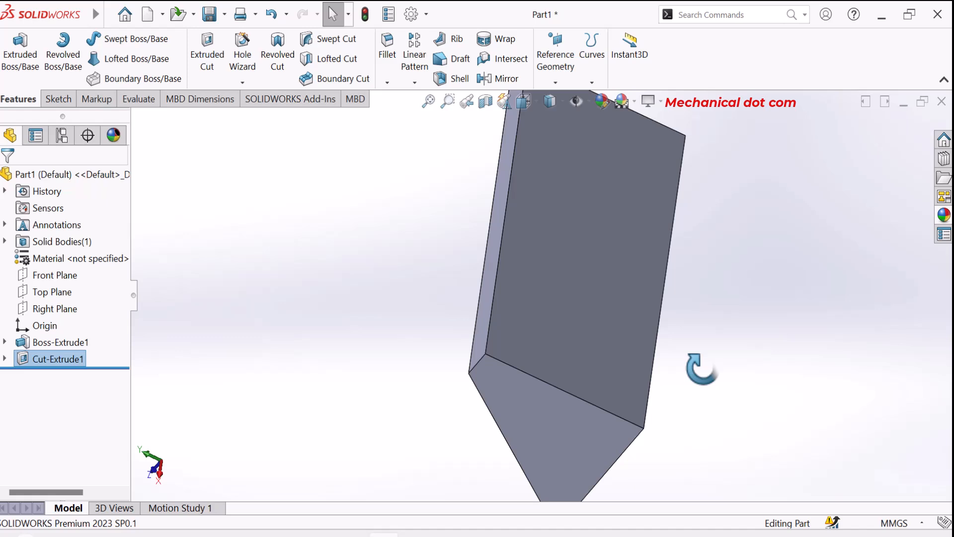
click(637, 297)
click(688, 260)
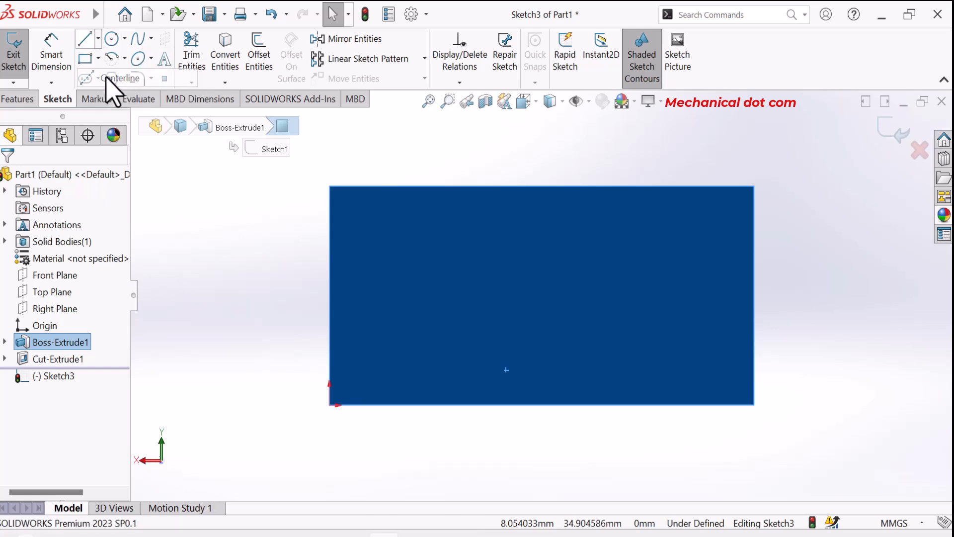
key(l)
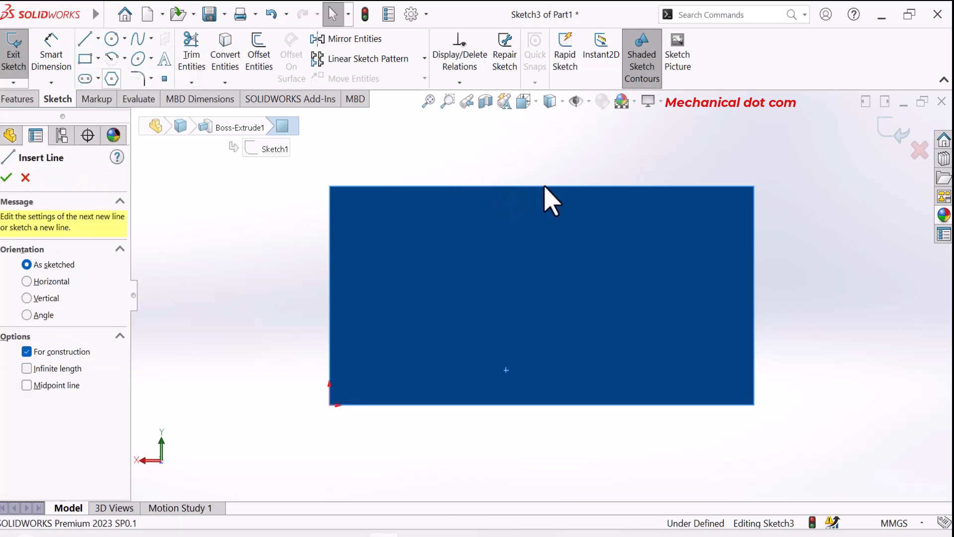
click(541, 185)
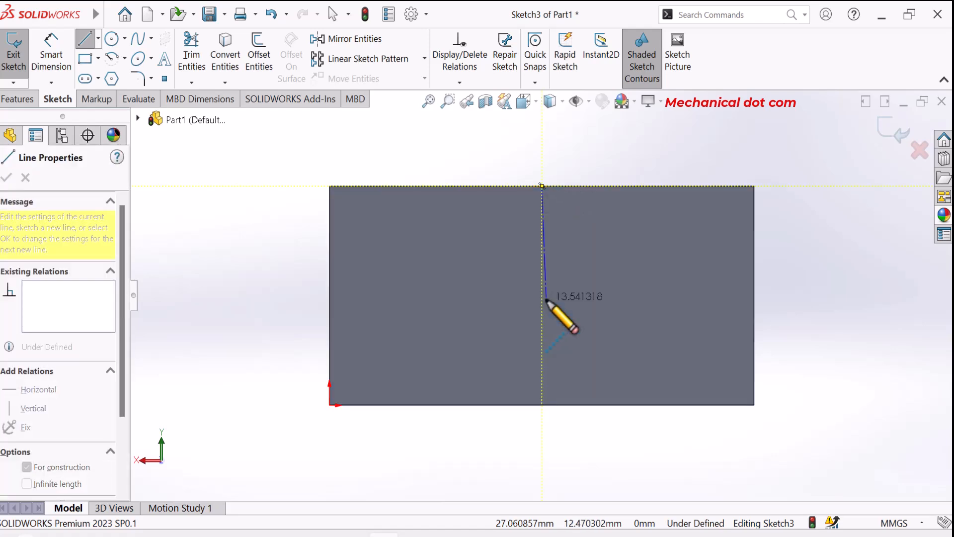
click(543, 301)
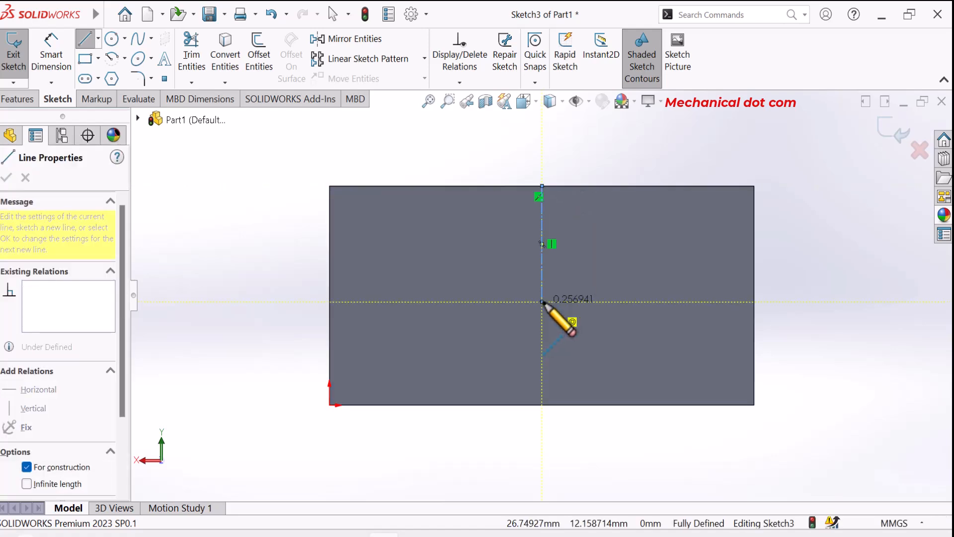
click(543, 301)
key(Escape)
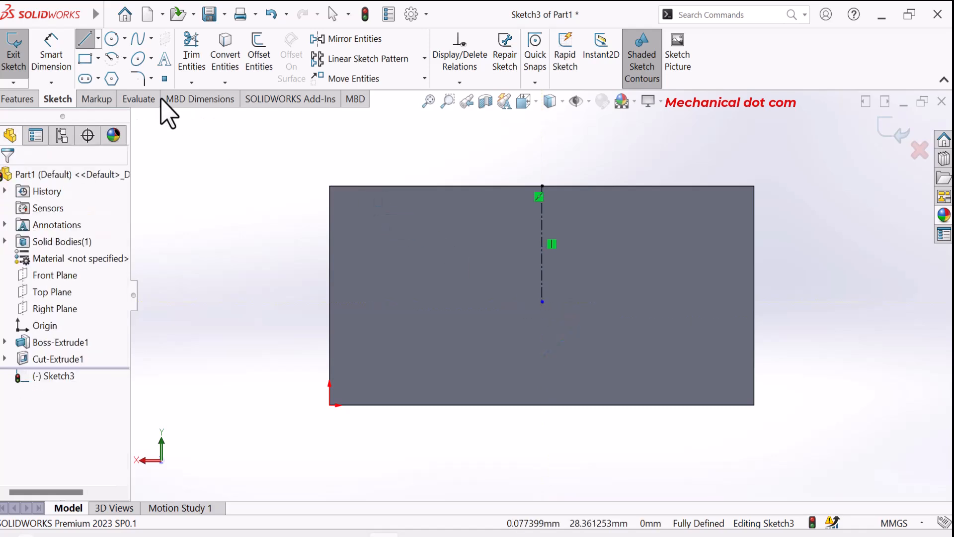
Sketch a corner rectangle about 7.2 by 5.1 mm from the back face's top corner directly above the origin
click(98, 58)
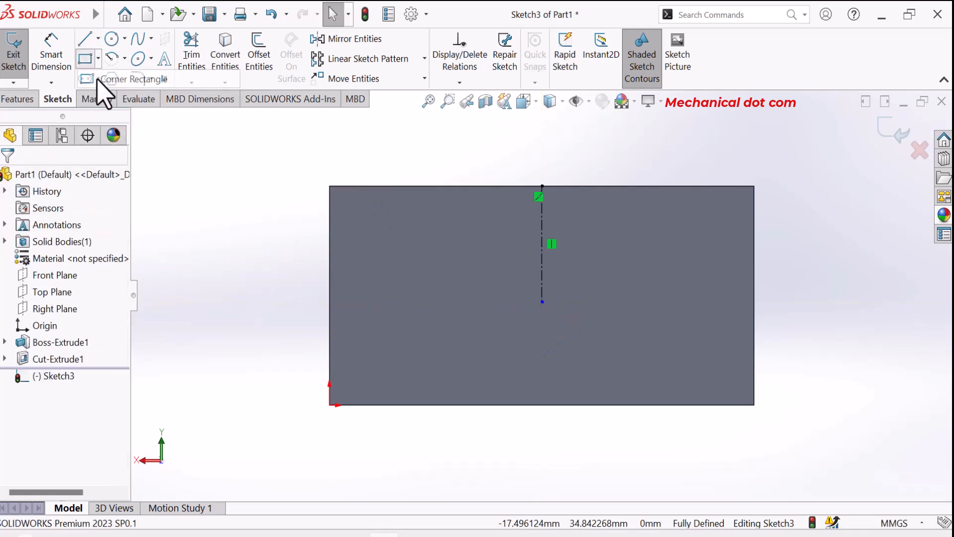
click(330, 186)
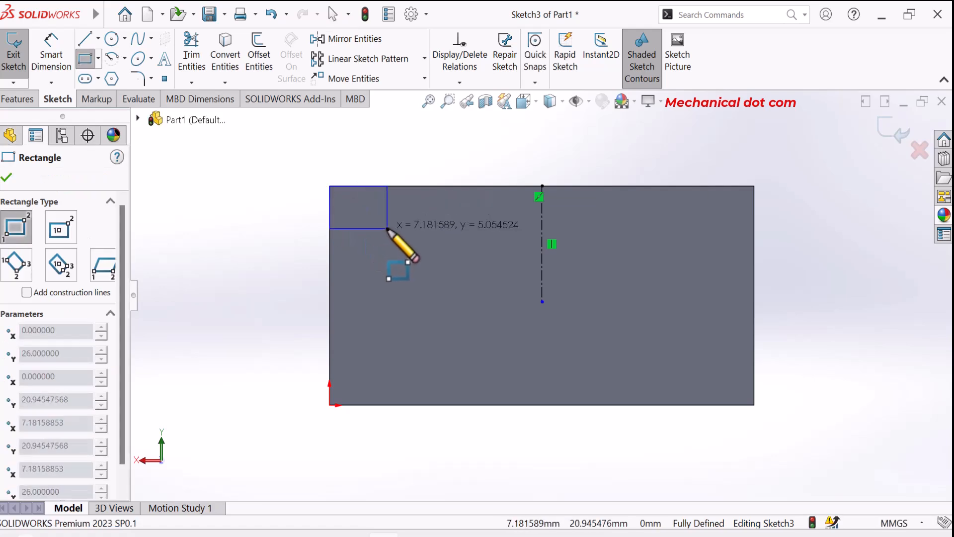
click(387, 229)
key(Escape)
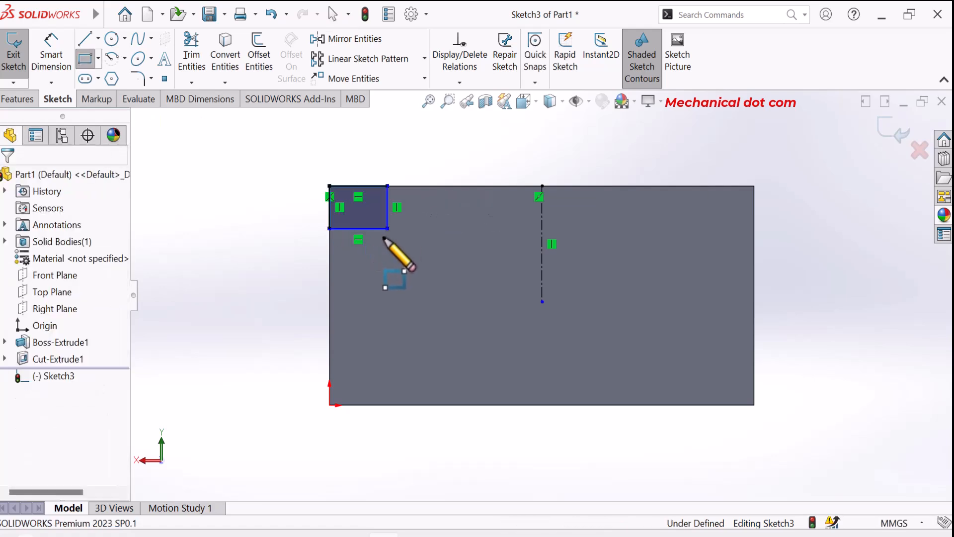
Dimension the corner rectangle to 11 mm wide and 5 mm high
click(51, 61)
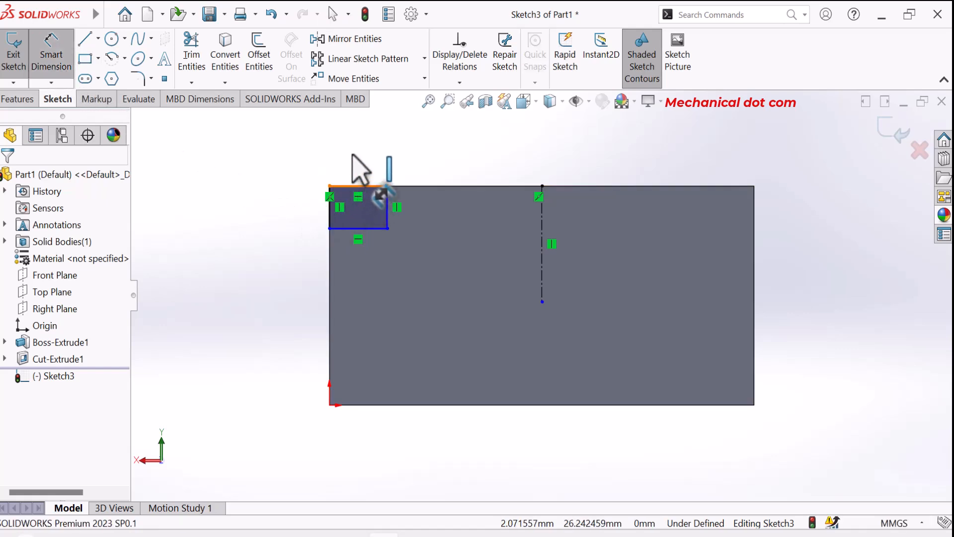
click(354, 179)
click(352, 151)
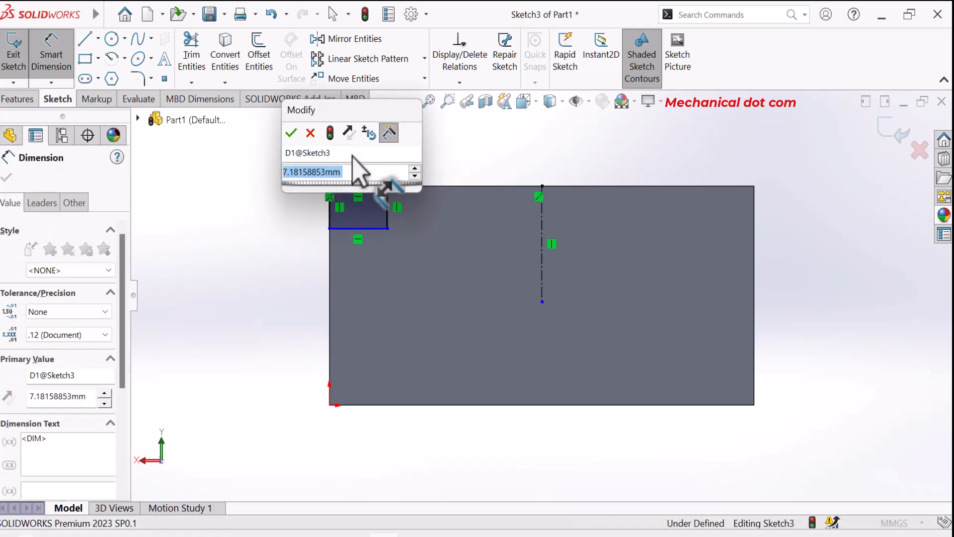
text(11)
key(Escape)
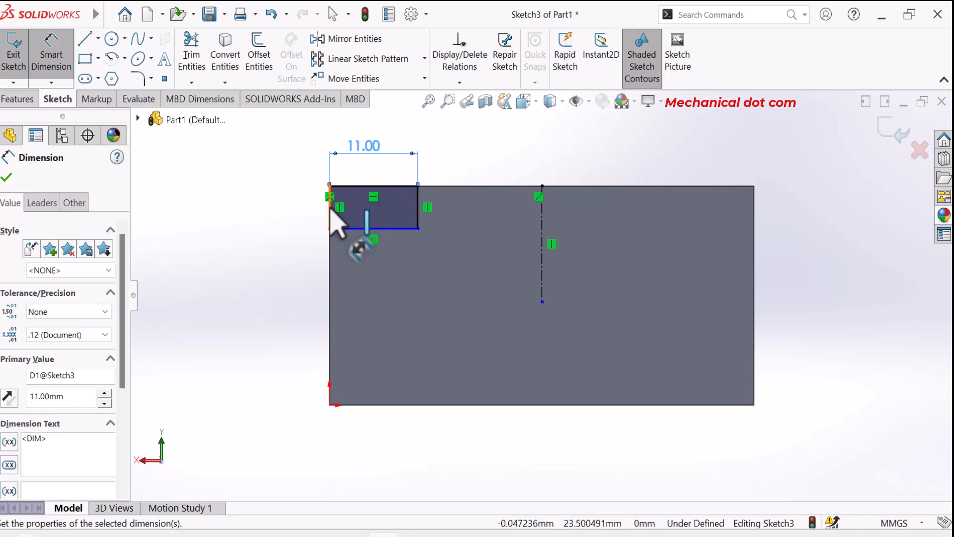
click(302, 219)
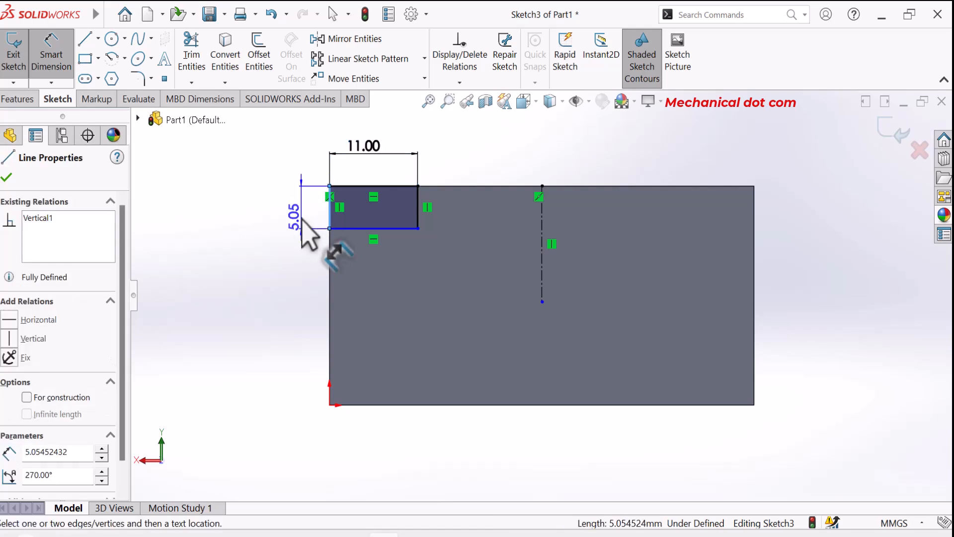
click(301, 220)
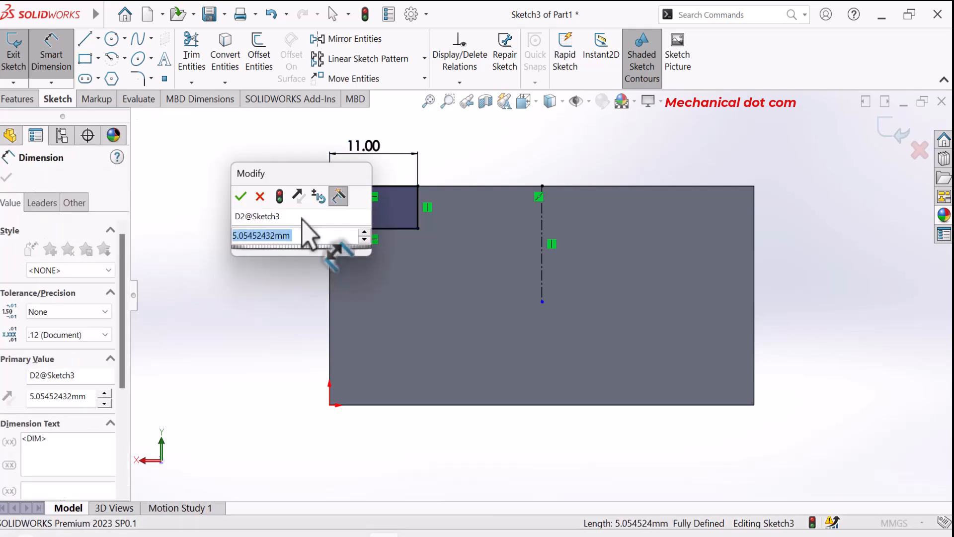
text(5)
key(Escape)
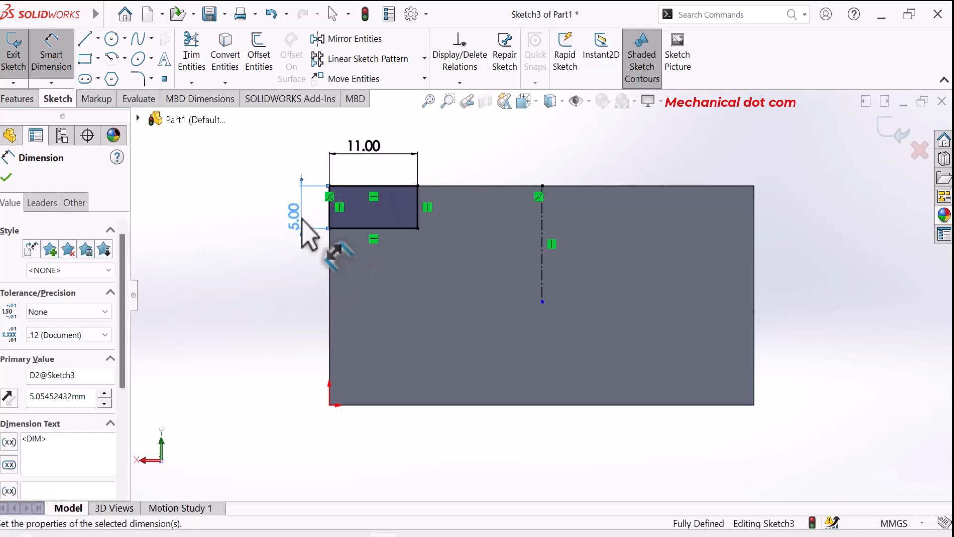
click(6, 178)
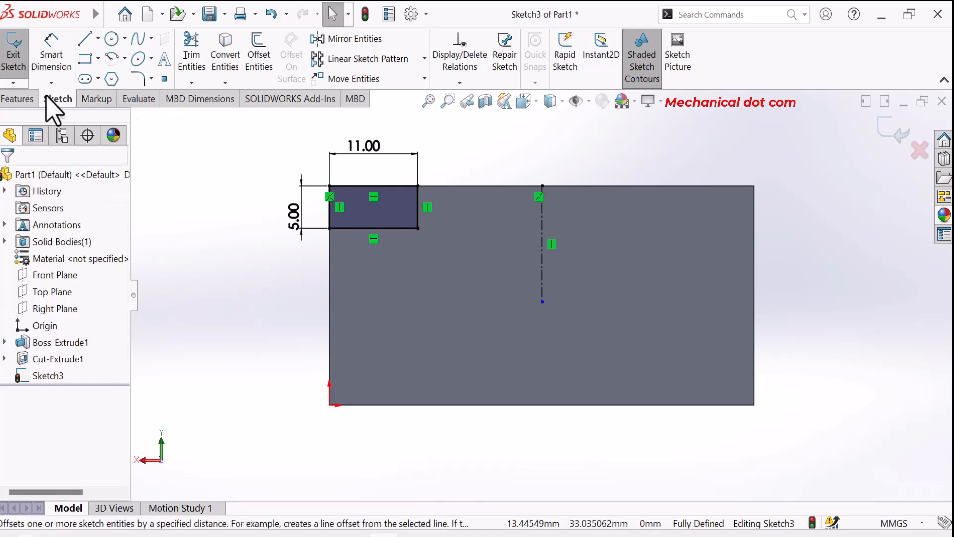
Mirror the rectangle's four lines about the vertical centerline, keeping a copy at the opposite top corner
click(331, 42)
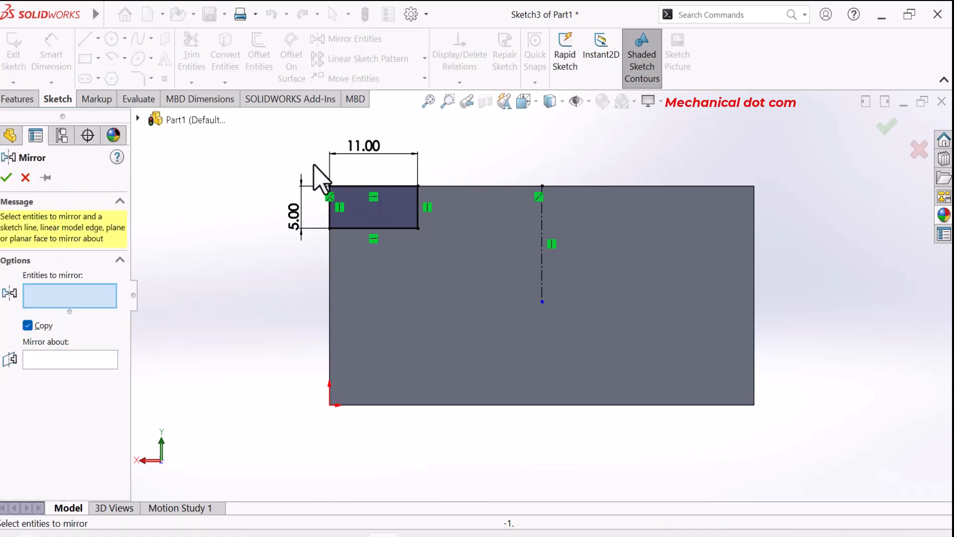
drag(313, 162, 419, 239)
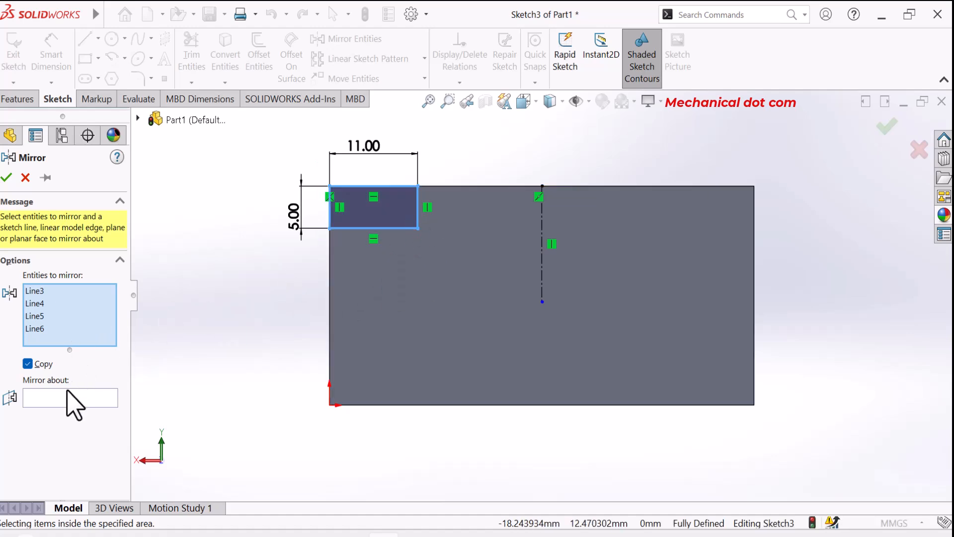
click(104, 398)
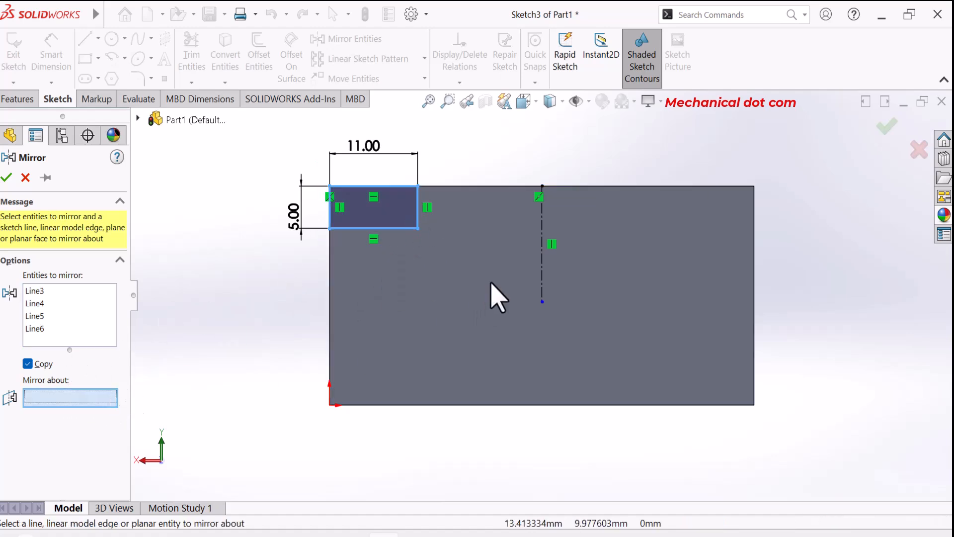
click(541, 239)
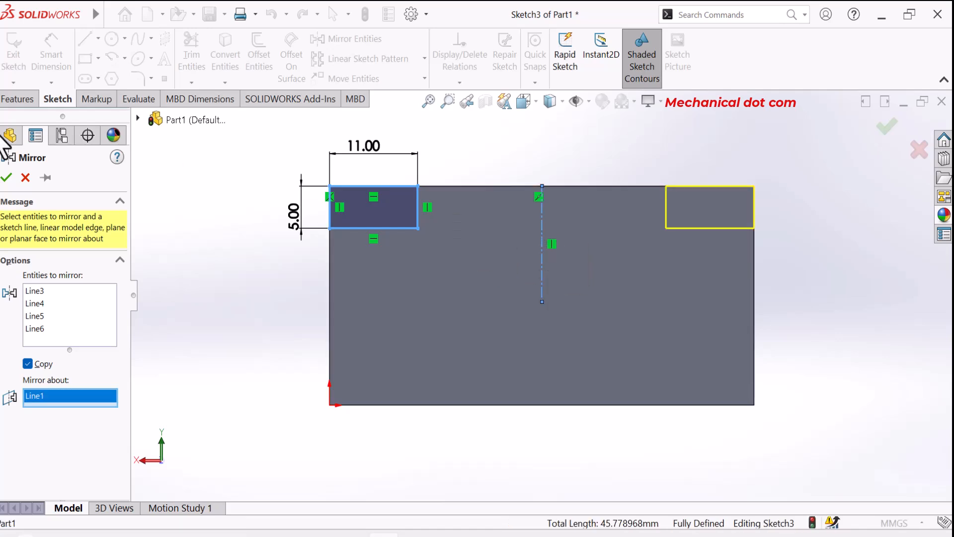
click(5, 177)
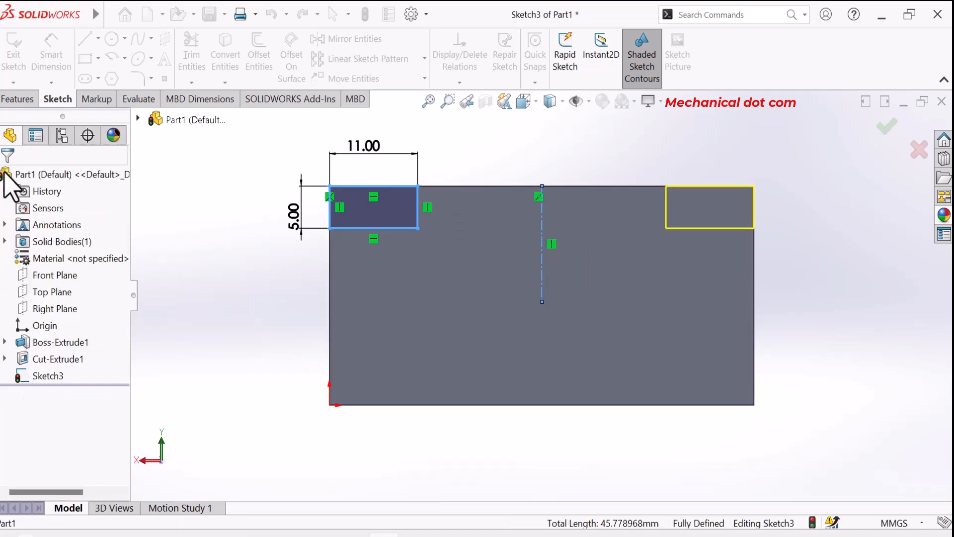
click(19, 102)
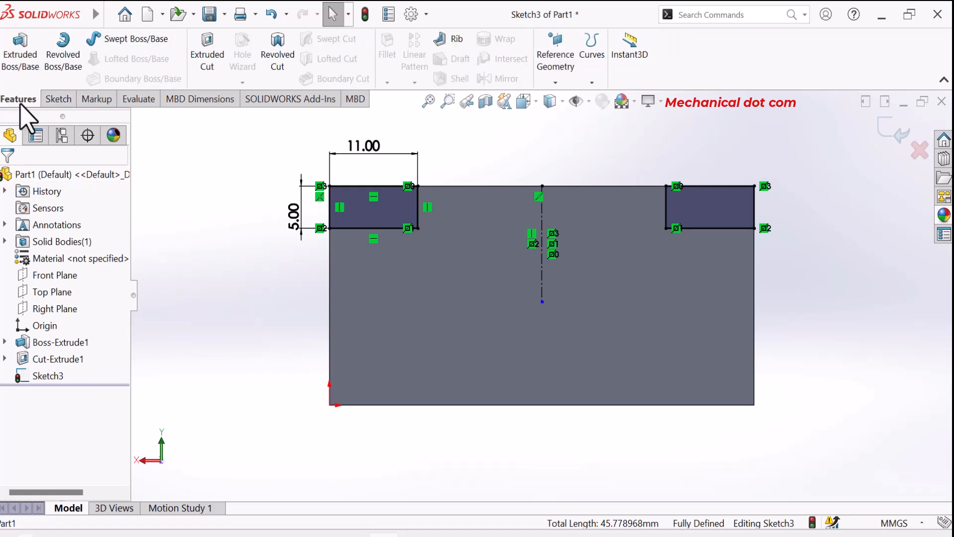
Cut the two mirrored top-corner rectangles through the whole block with an Extruded Cut set to Through All
click(211, 69)
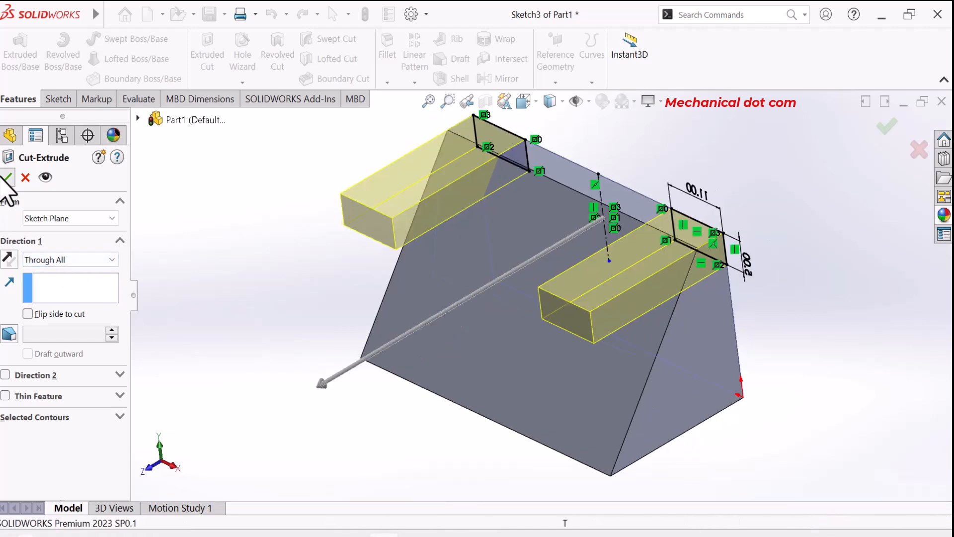
click(6, 179)
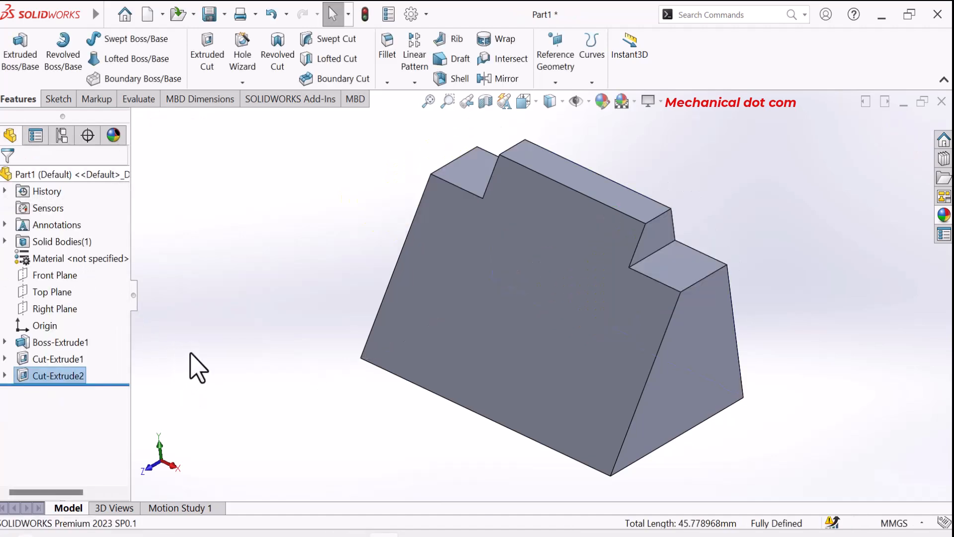
middle_drag(191, 354, 204, 369)
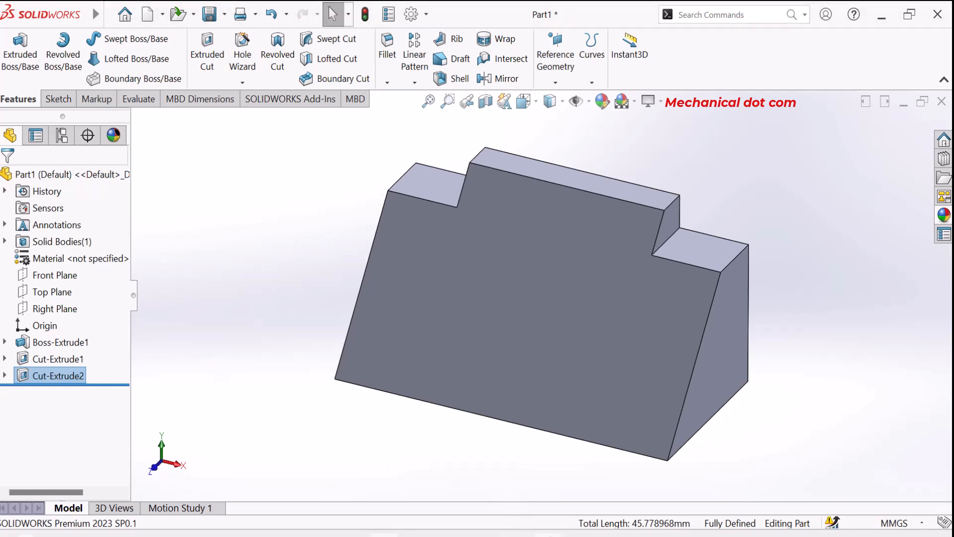
Check the Exercise 31 drawing, then sketch a center rectangle about 24.2 by 17.1 mm on the block's slanted front face
click(548, 536)
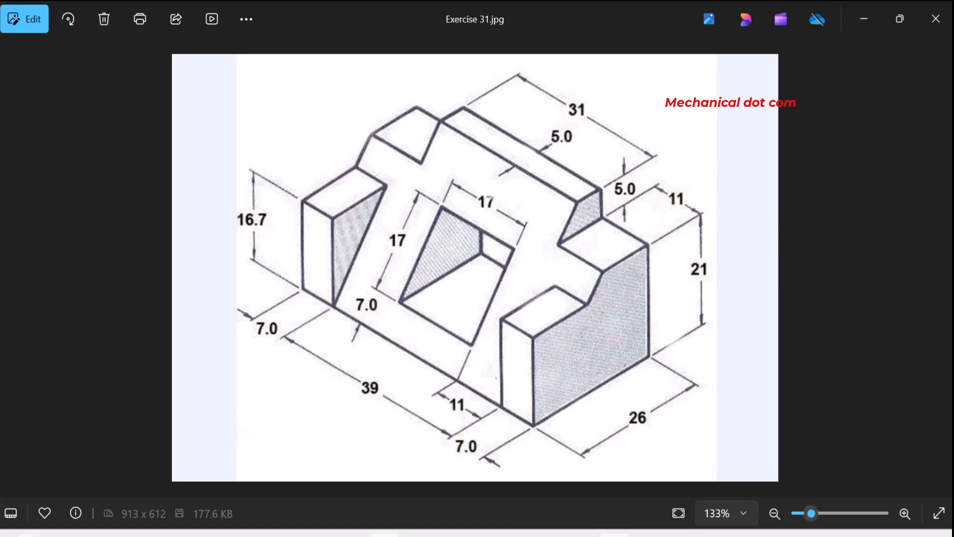
click(437, 512)
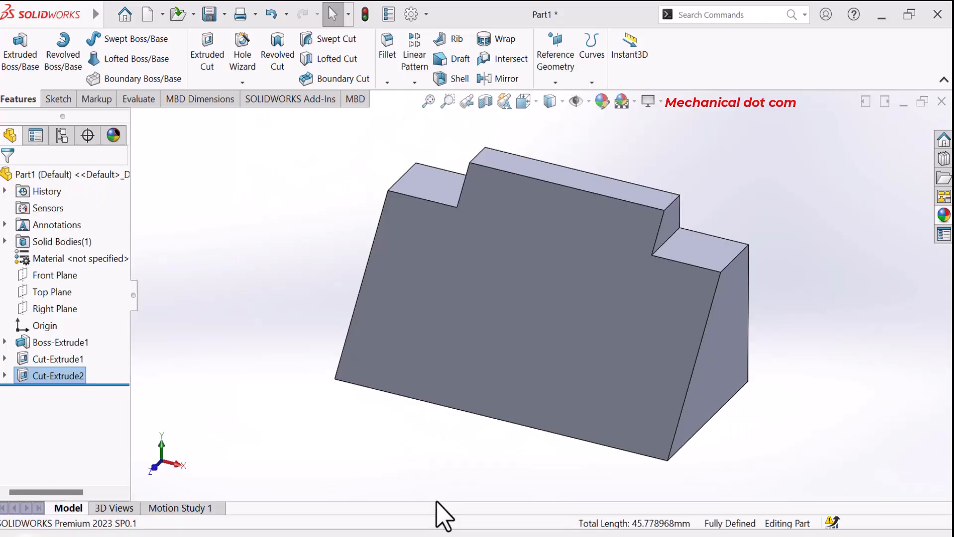
click(514, 290)
click(567, 255)
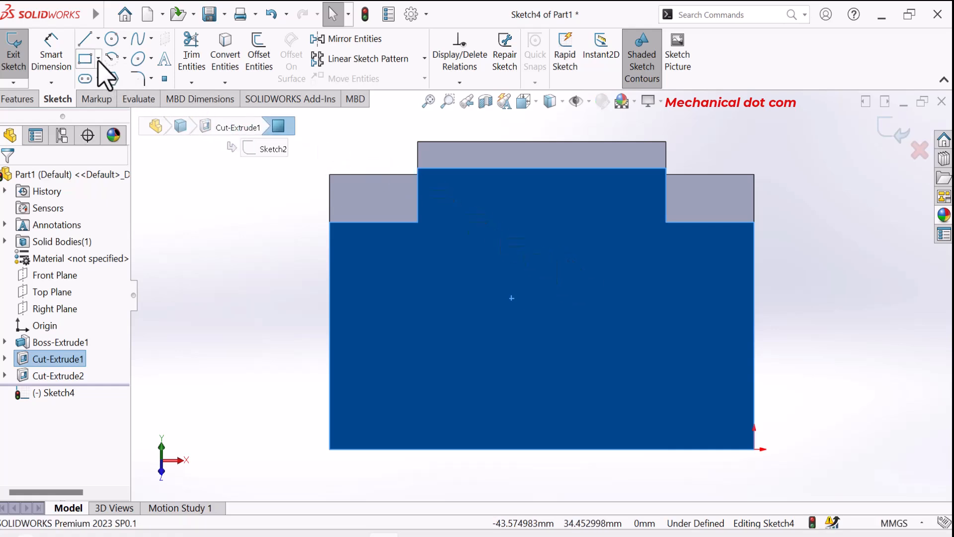
click(99, 58)
click(110, 98)
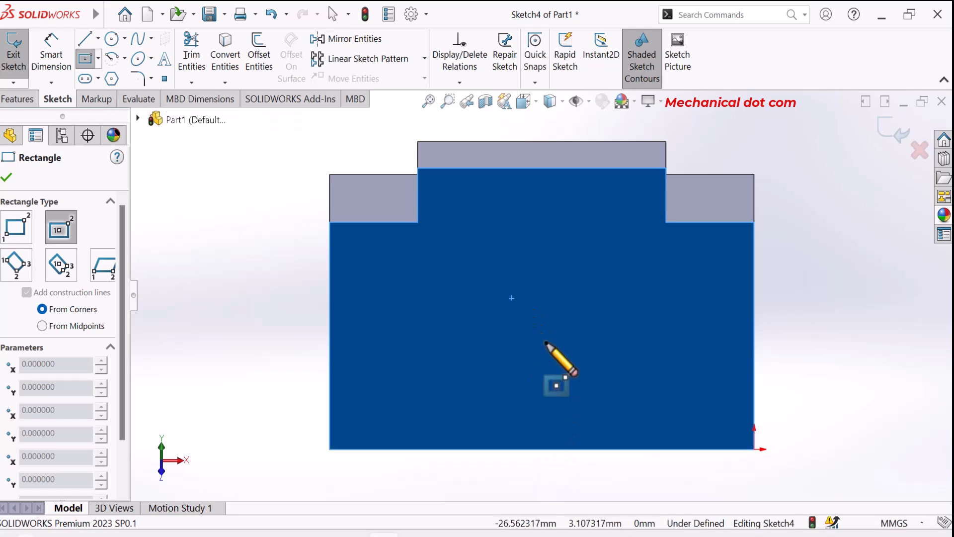
click(539, 307)
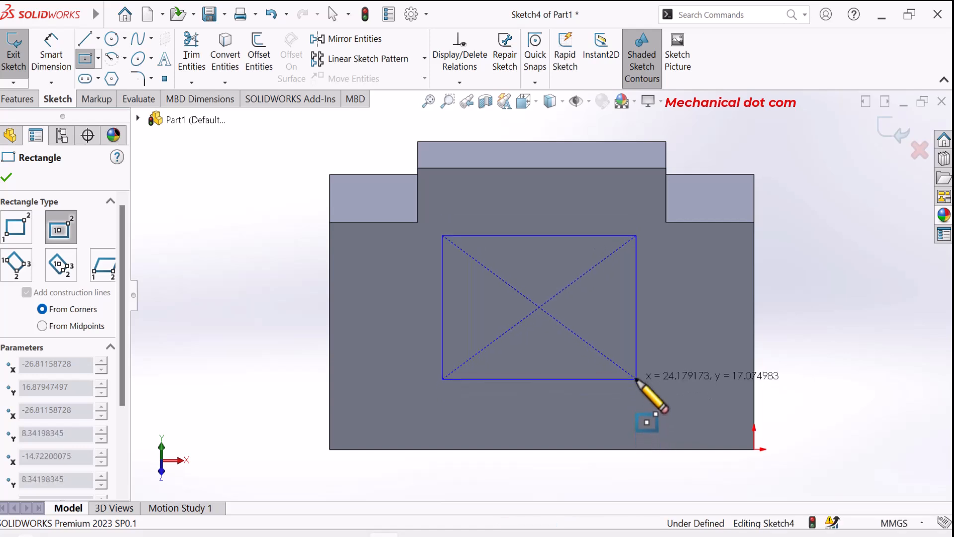
click(632, 380)
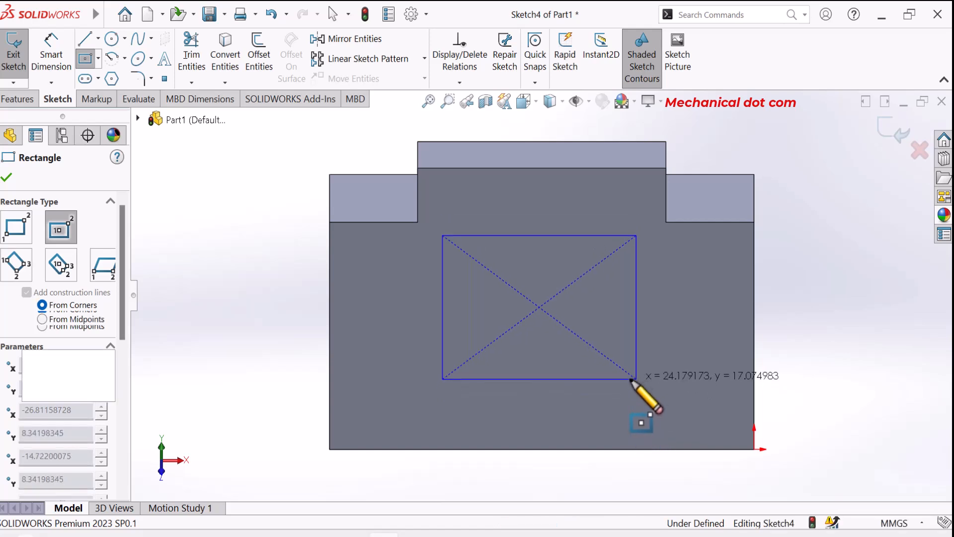
Dimension the center rectangle on the slanted face to 17 mm wide and 17 mm high
click(52, 63)
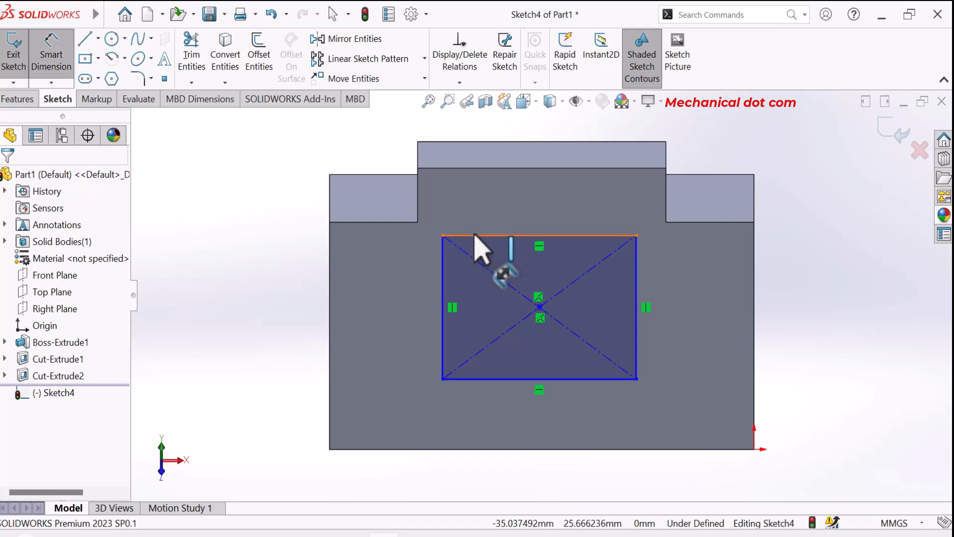
click(479, 208)
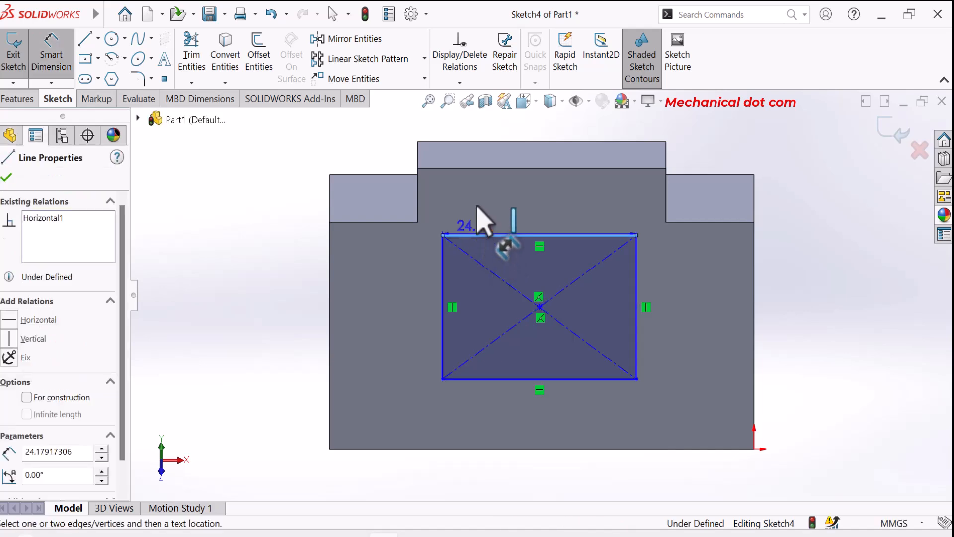
click(477, 209)
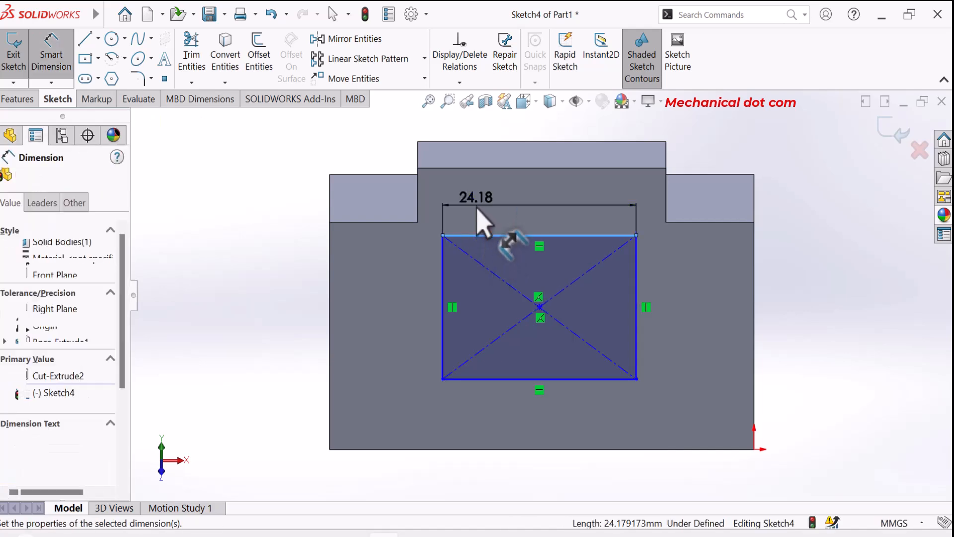
text(12)
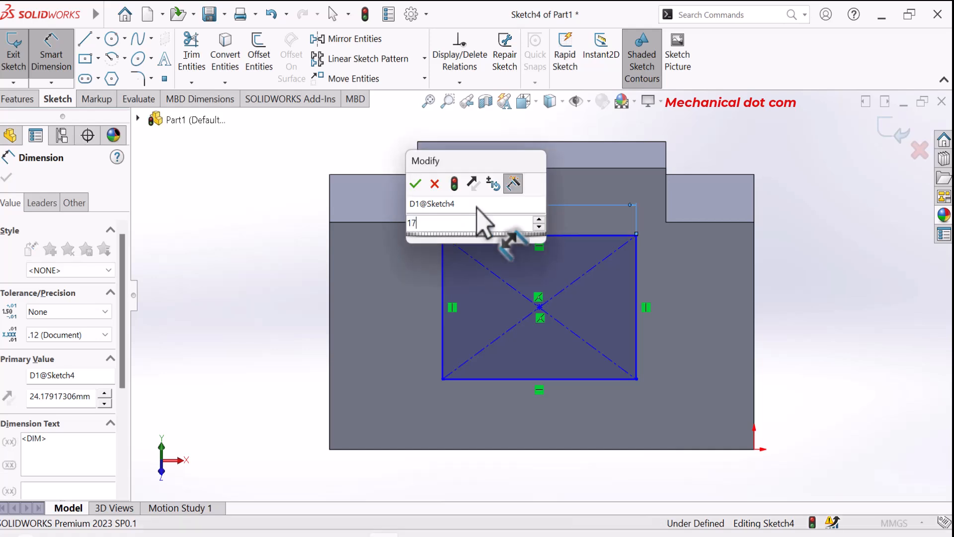
key(Escape)
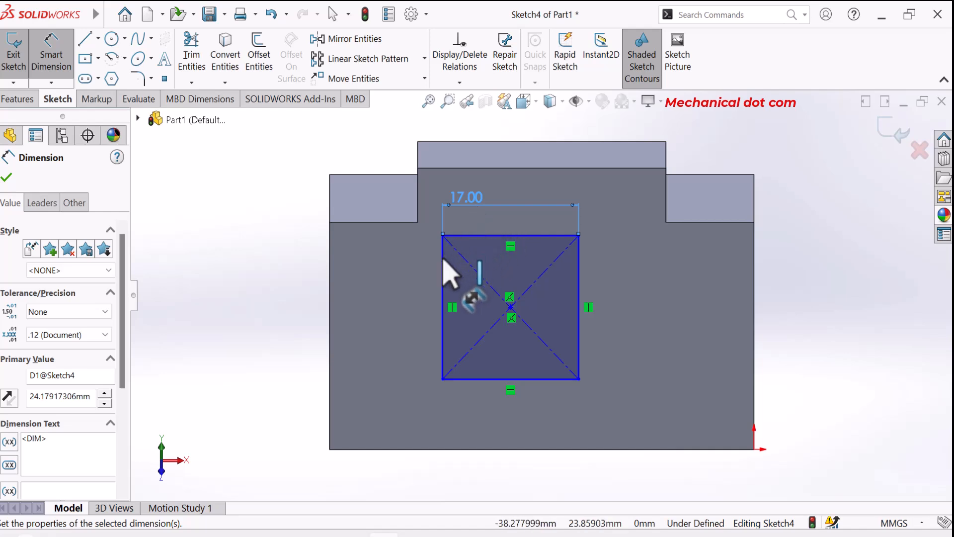
click(411, 302)
click(411, 304)
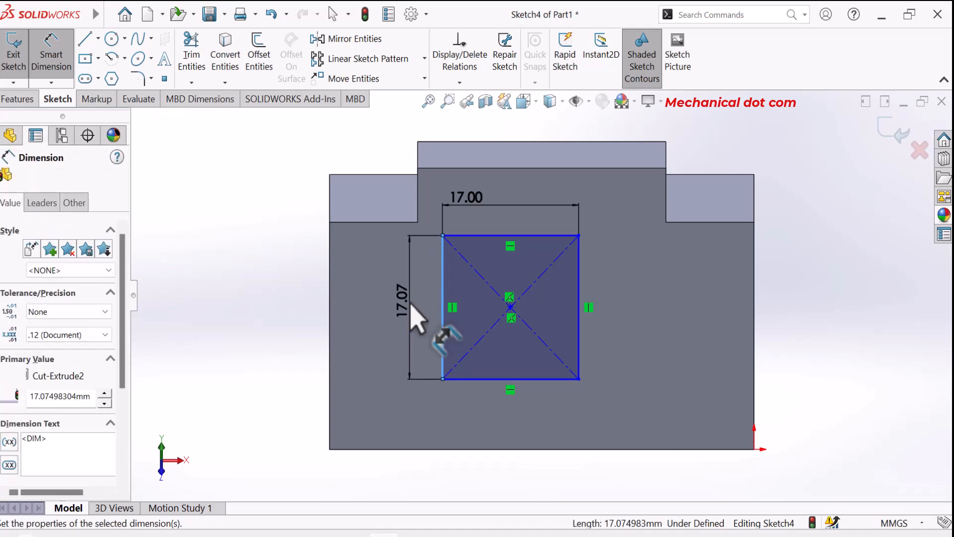
text(17)
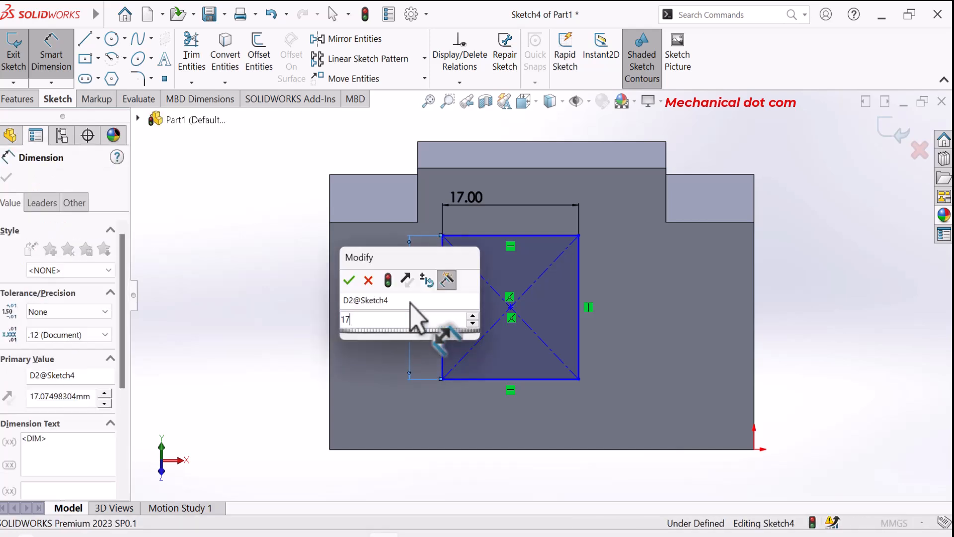
key(Escape)
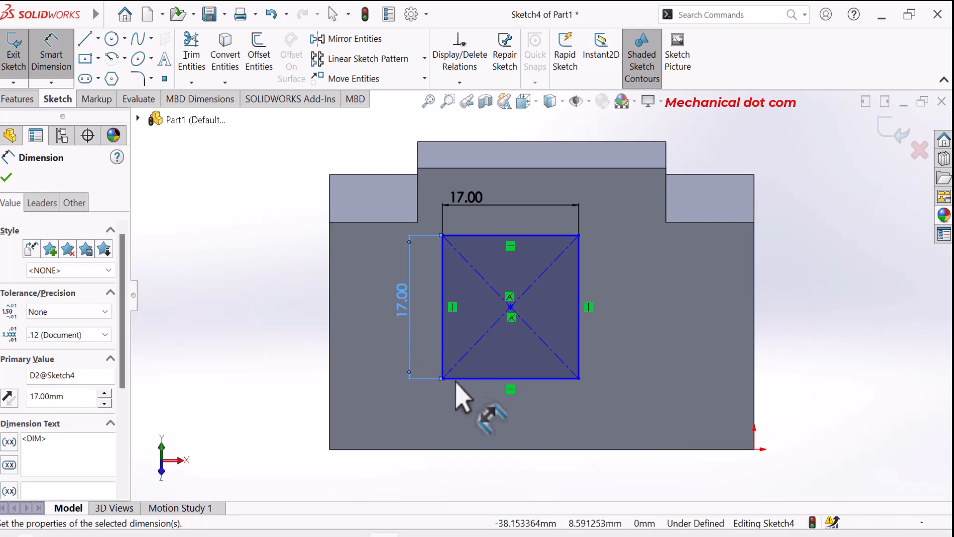
Dimension the square's lower edge 7 mm above the bottom edge of the slanted face
click(465, 451)
click(467, 450)
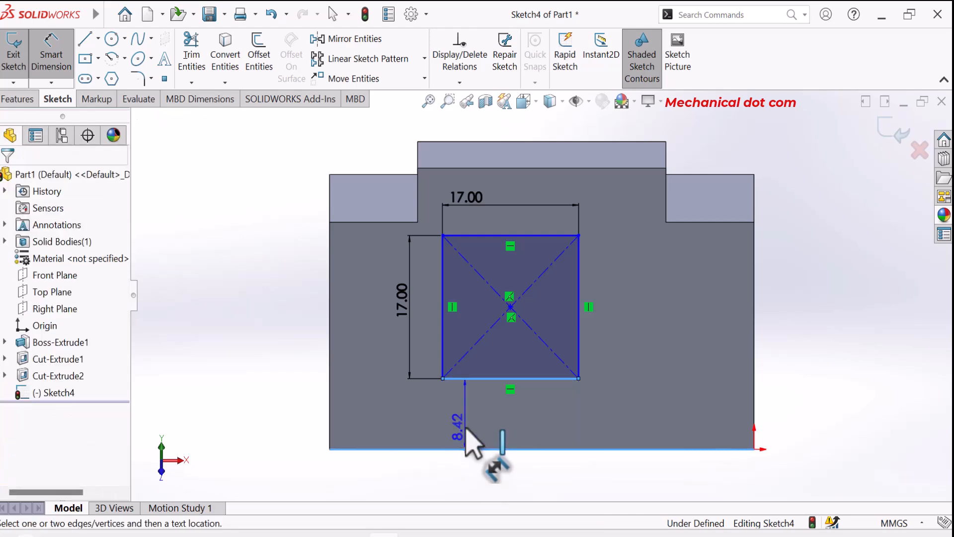
click(466, 429)
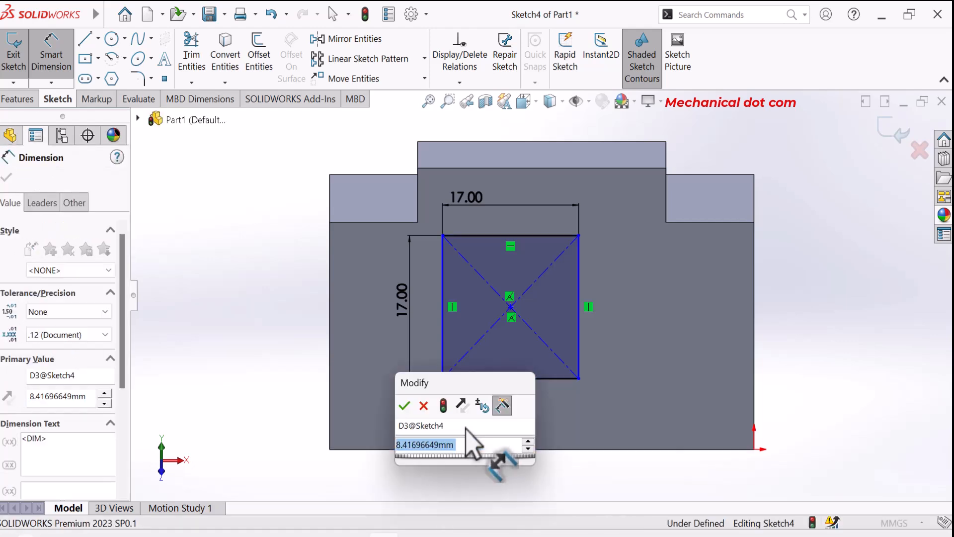
text(7)
click(466, 430)
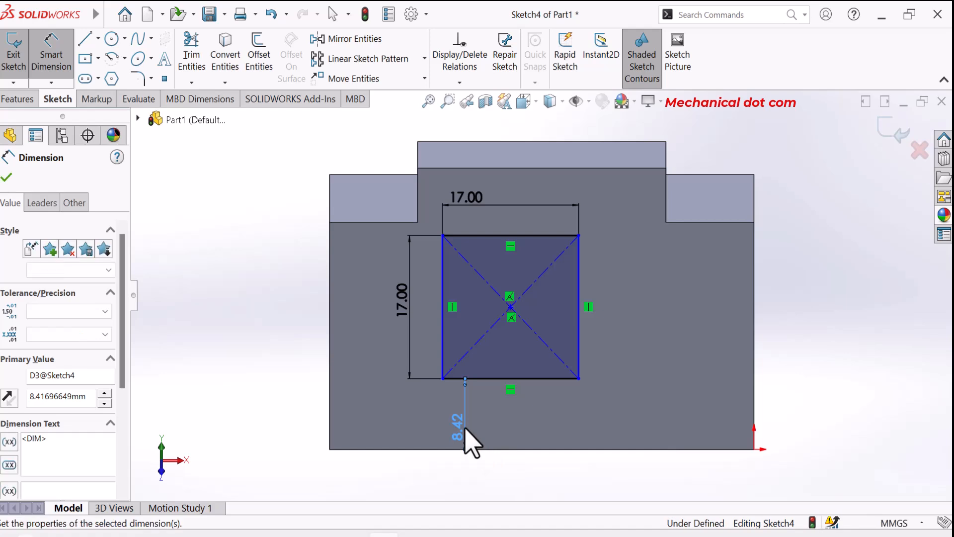
text(7)
key(Return)
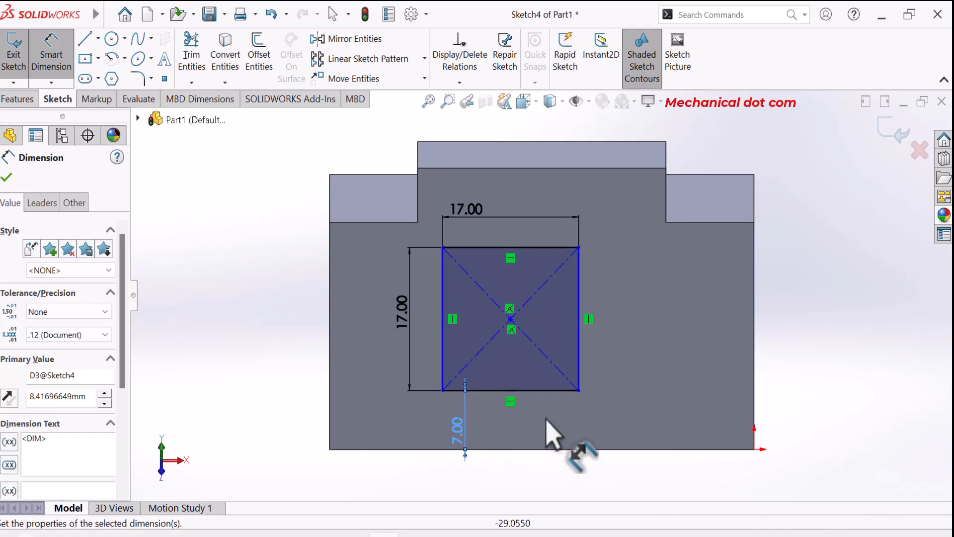
Dimension the square's lower corner nearest the origin to a horizontal distance of 18 mm from the origin
click(546, 418)
click(578, 390)
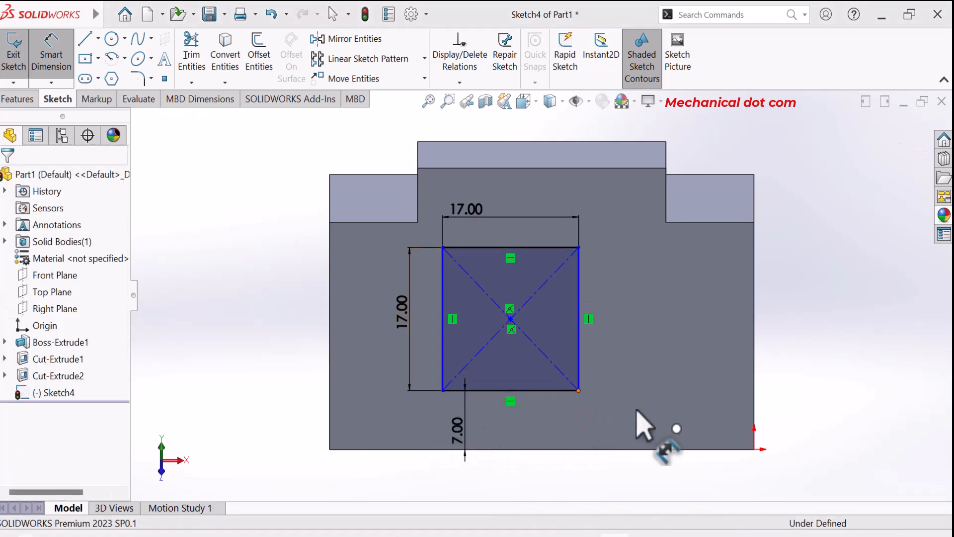
click(755, 448)
click(674, 495)
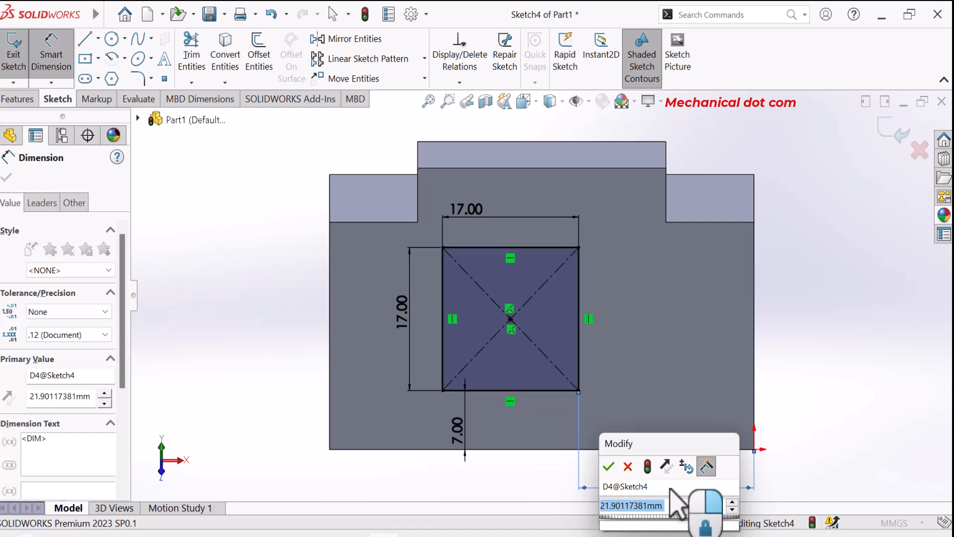
text(18)
key(Return)
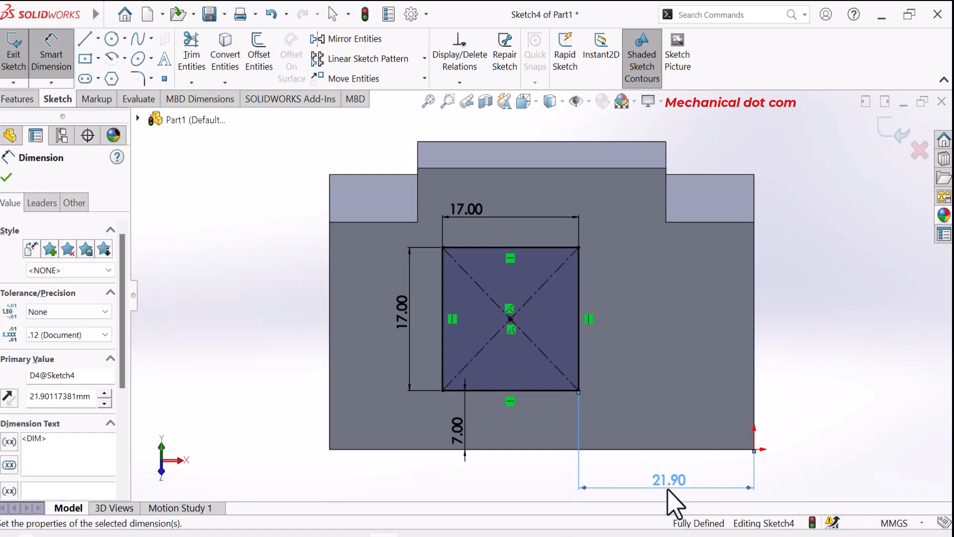
click(4, 178)
Cut the 17 mm square through the block with an Extruded Cut set to Through All
click(7, 98)
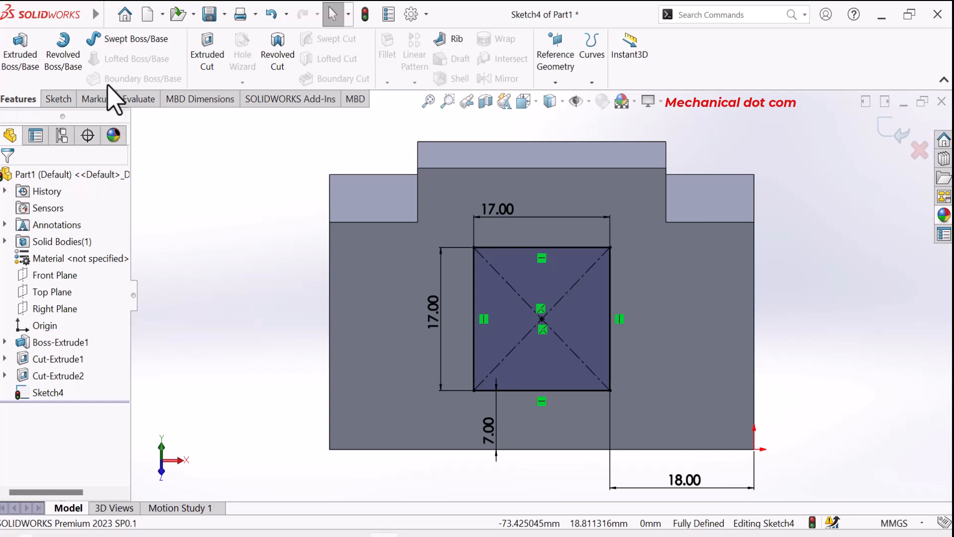
click(210, 63)
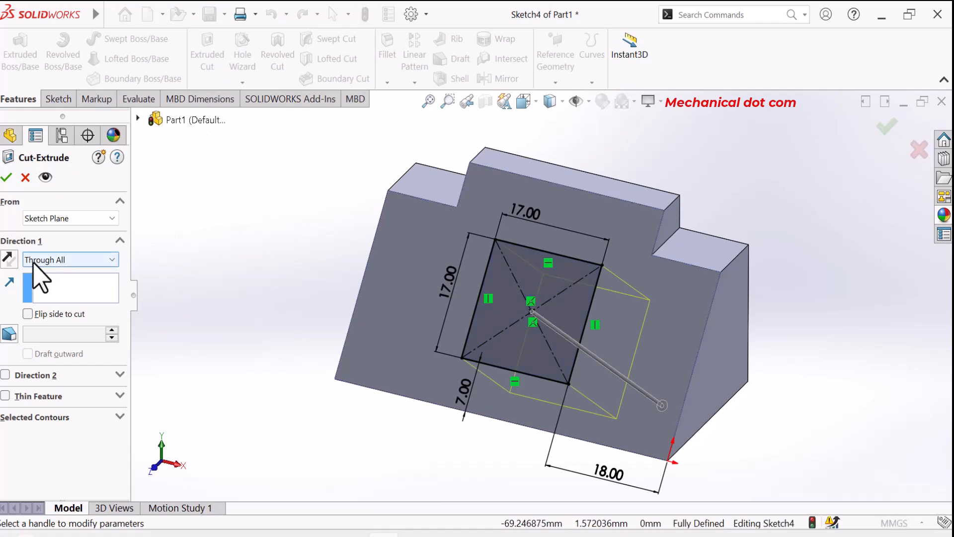
click(8, 178)
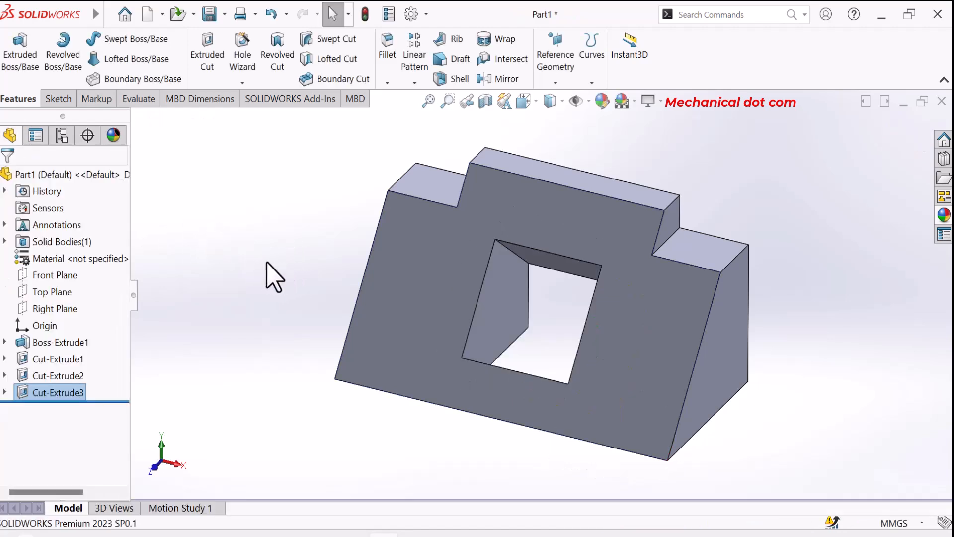
Edit the square opening's cut to use the bottom edge of the block's side face as its extrusion direction
middle_drag(267, 263, 181, 269)
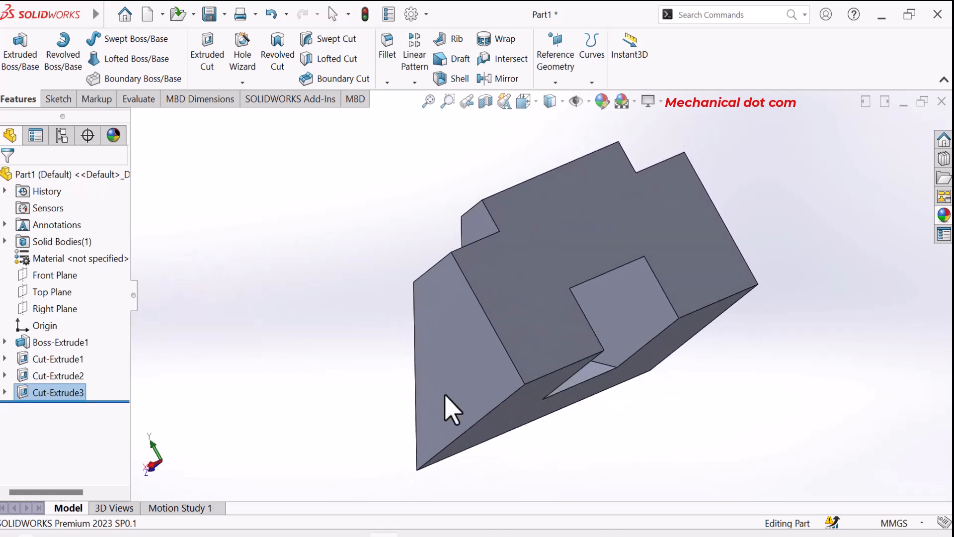
middle_drag(333, 439, 427, 448)
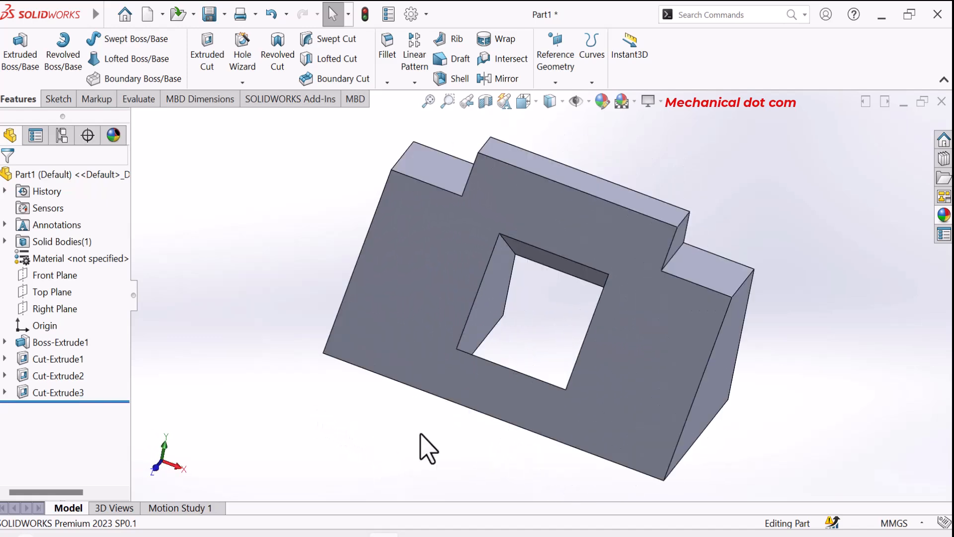
right_click(64, 397)
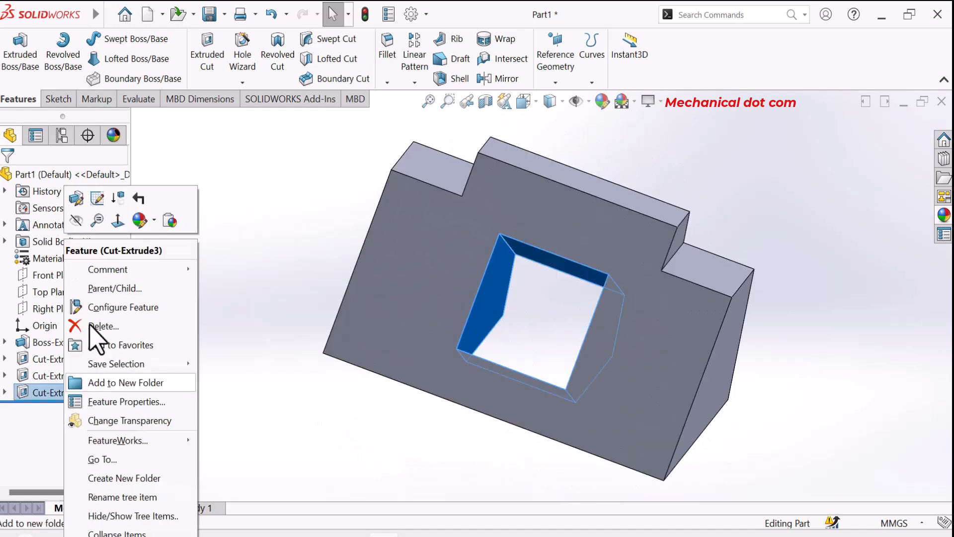
click(78, 199)
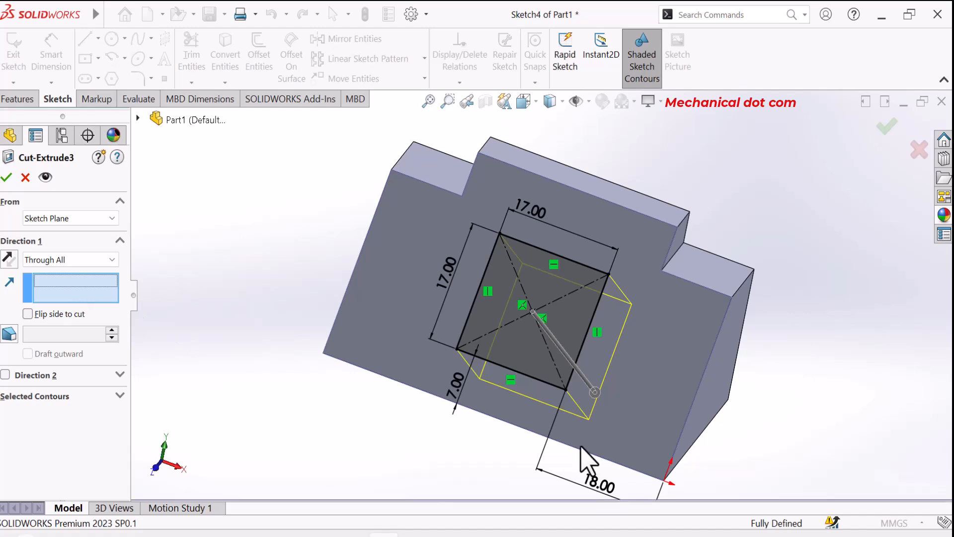
middle_drag(750, 462, 728, 427)
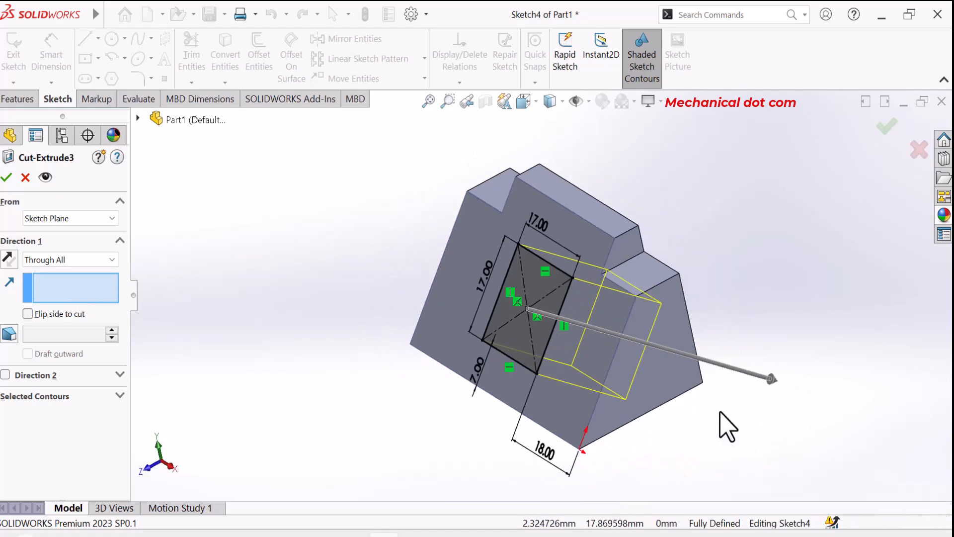
click(686, 393)
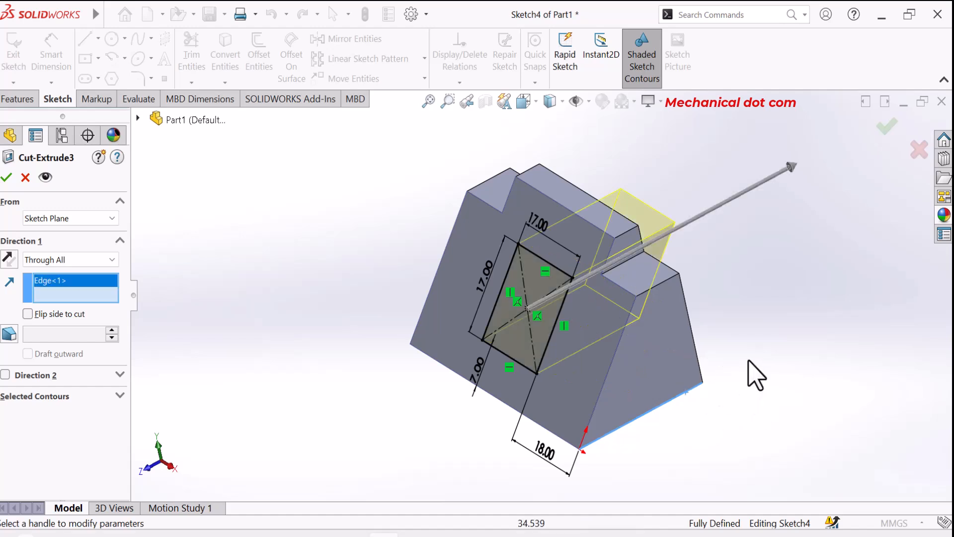
mouse_move(750, 373)
middle_down()
mouse_move(703, 366)
mouse_move(666, 395)
mouse_move(718, 380)
middle_up()
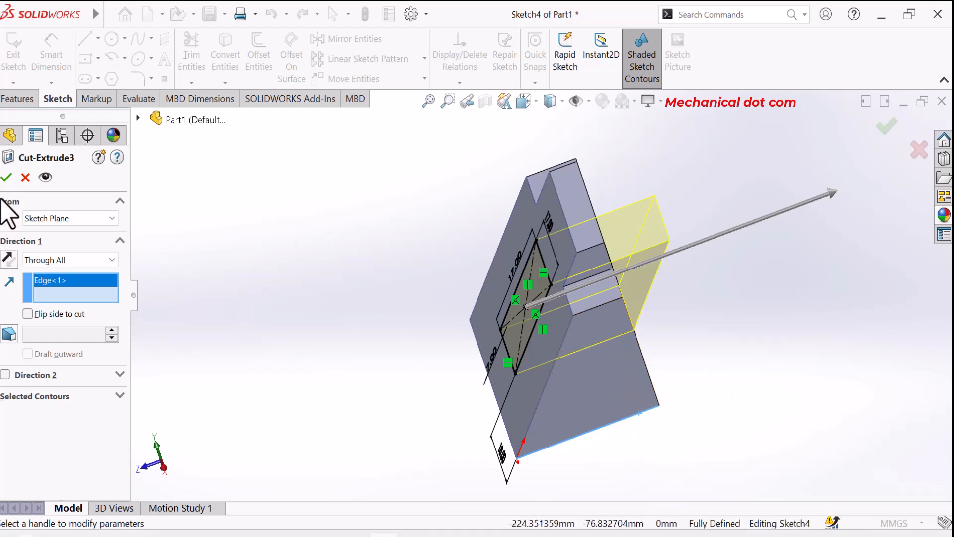
click(7, 177)
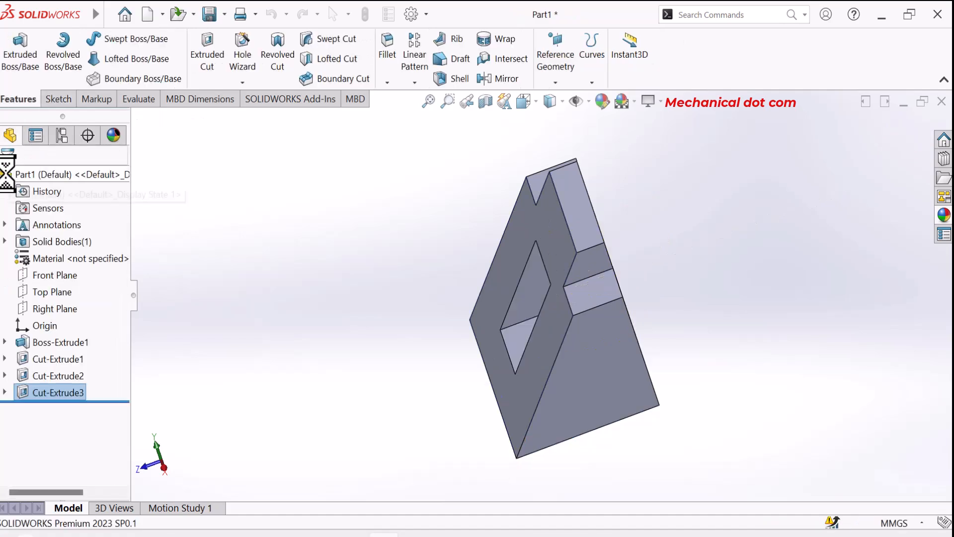
Sketch a closed right triangle on the block's side face, rising about 16 mm vertically from the origin and meeting the slanted edge horizontally
middle_drag(256, 353, 351, 420)
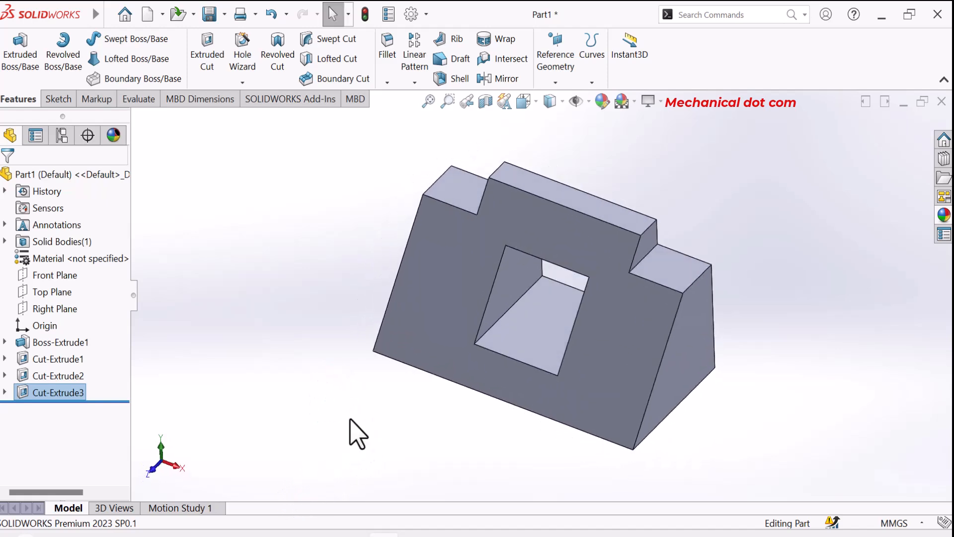
click(548, 535)
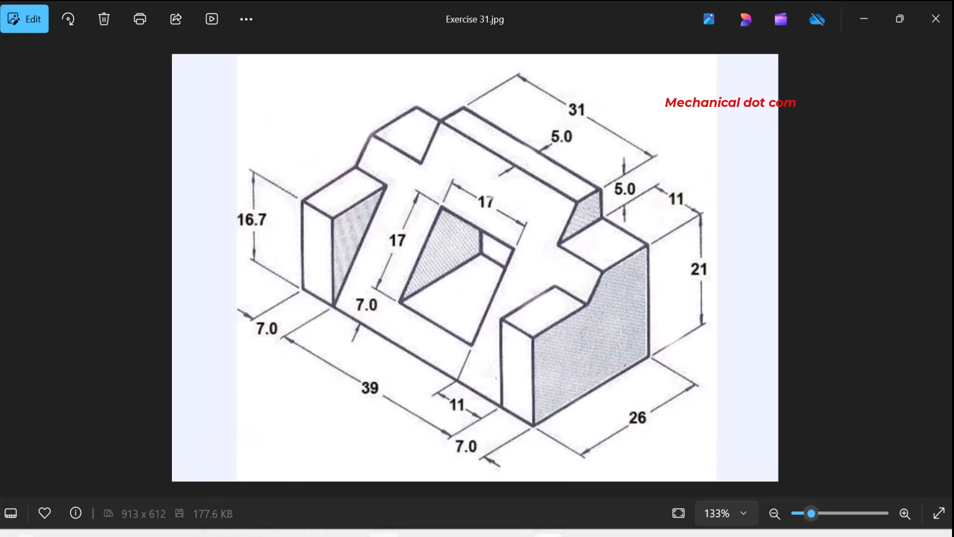
mouse_move(383, 534)
click(435, 492)
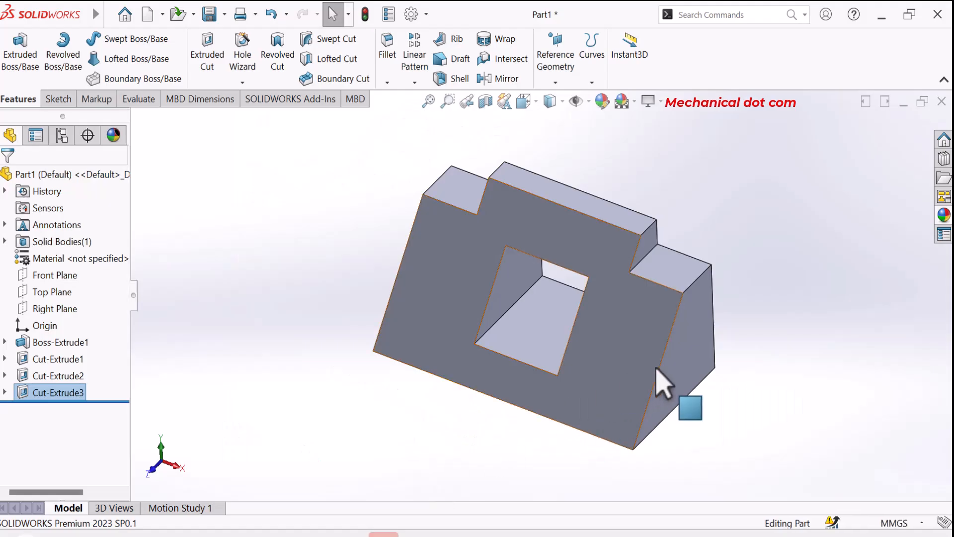
click(691, 361)
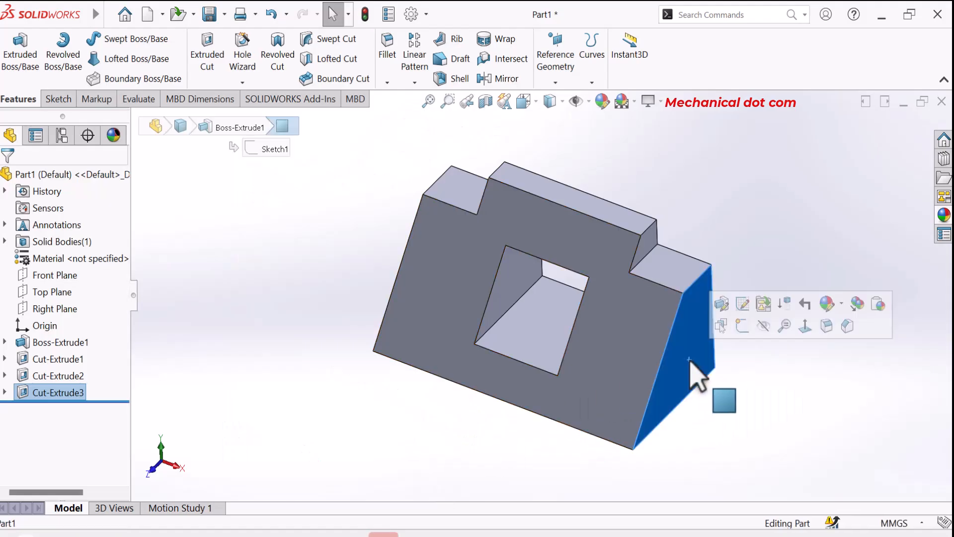
click(739, 328)
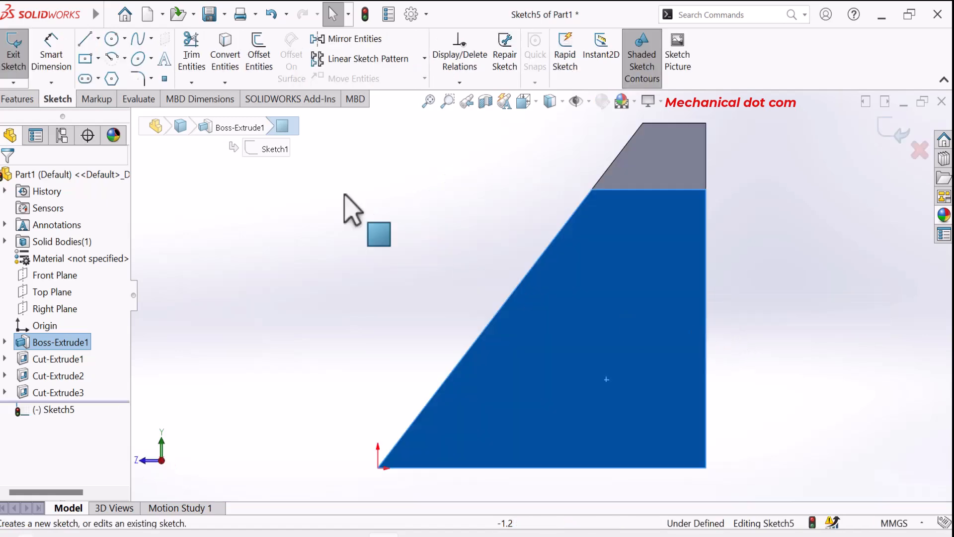
click(87, 45)
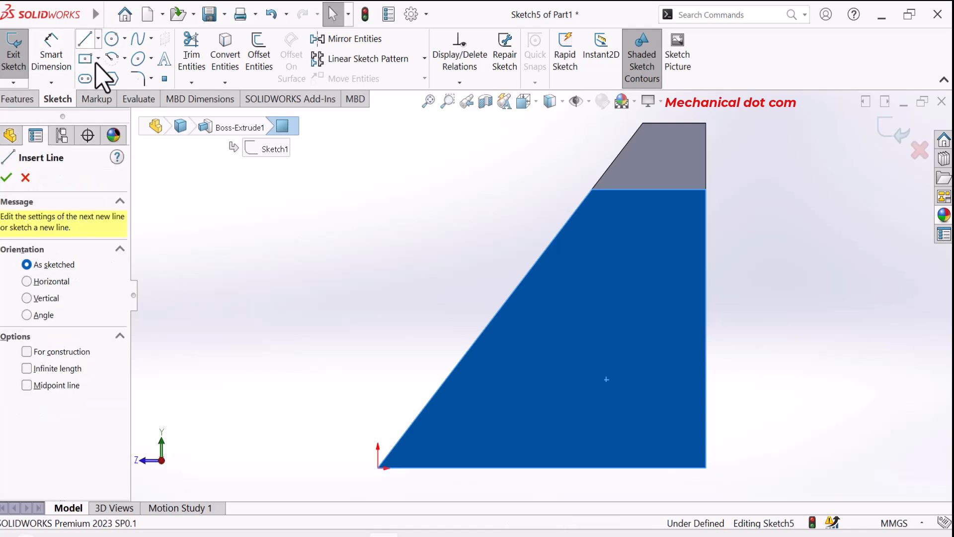
click(378, 467)
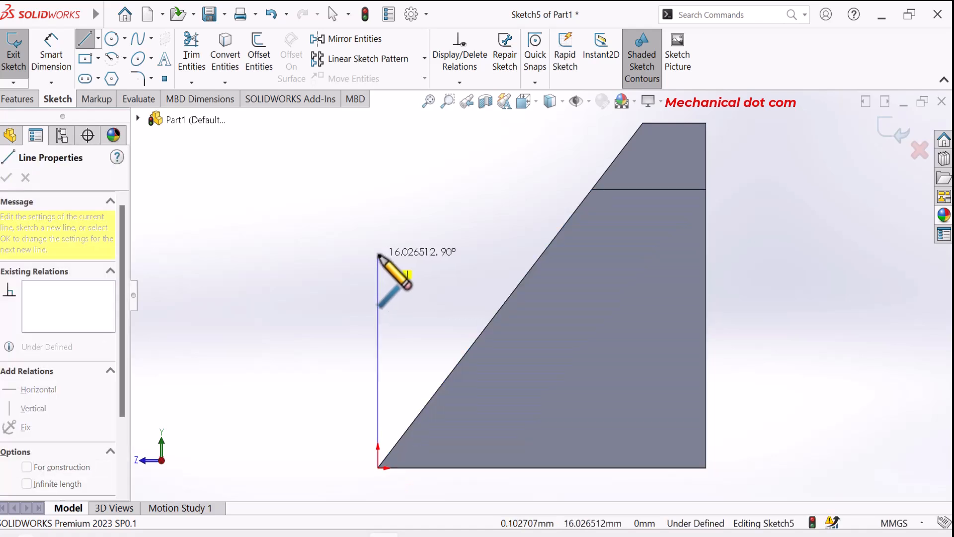
click(378, 255)
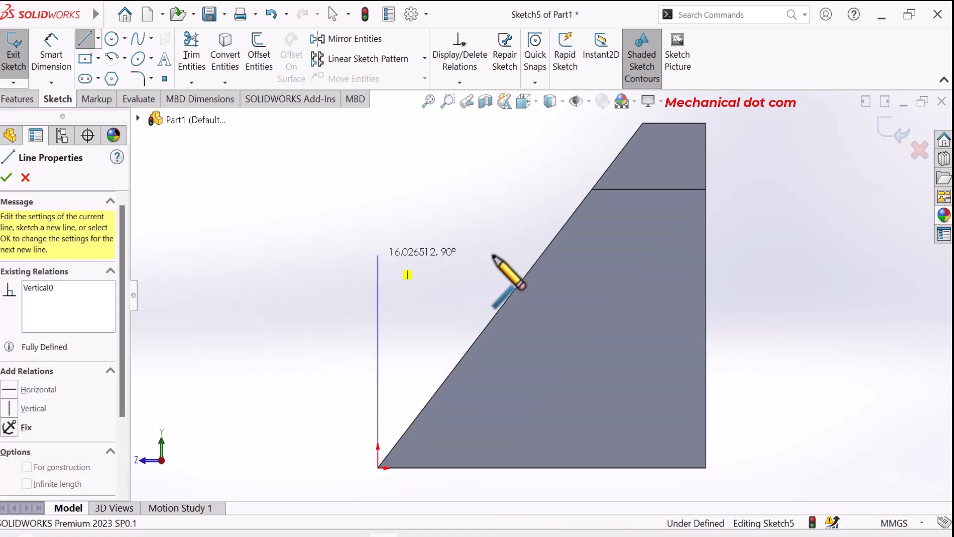
click(540, 256)
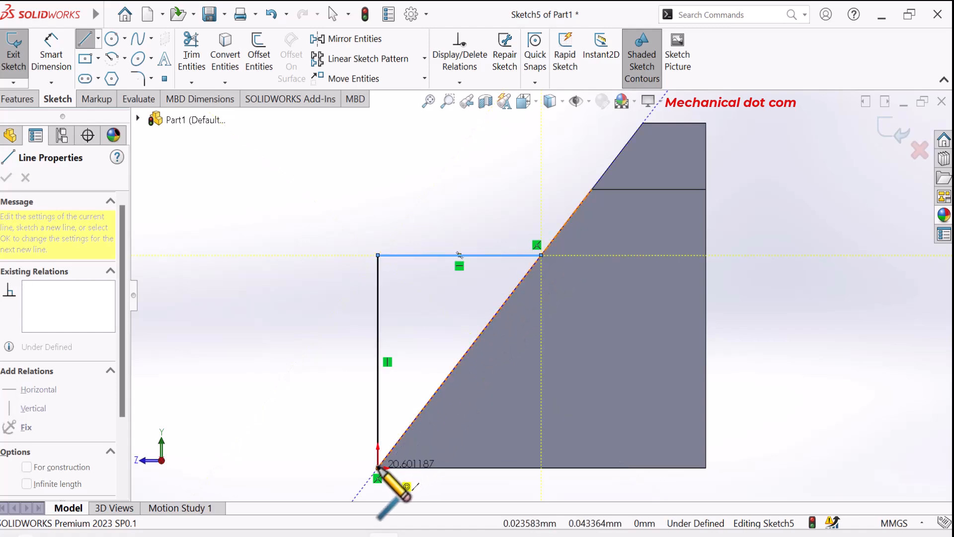
click(378, 467)
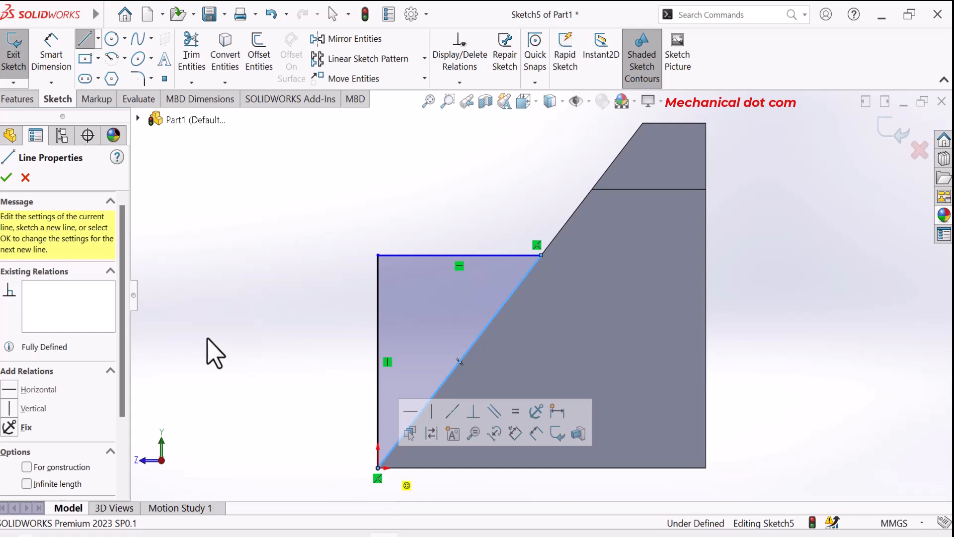
click(11, 176)
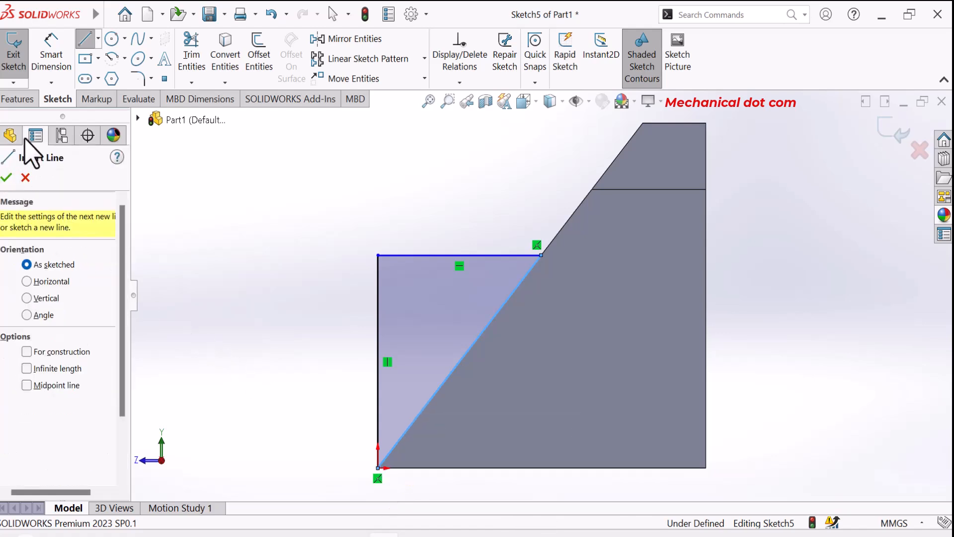
Dimension the triangle's vertical line to 16.7 mm
click(52, 52)
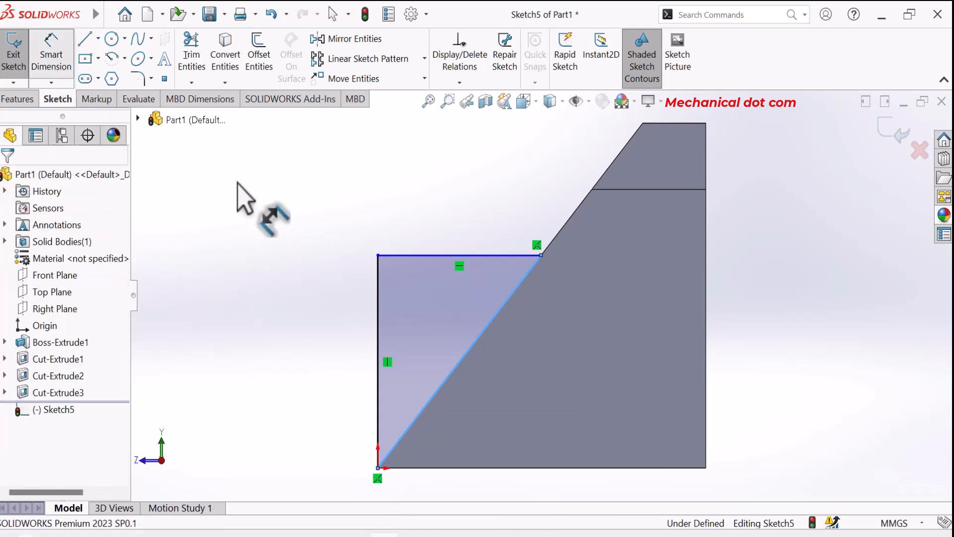
click(322, 311)
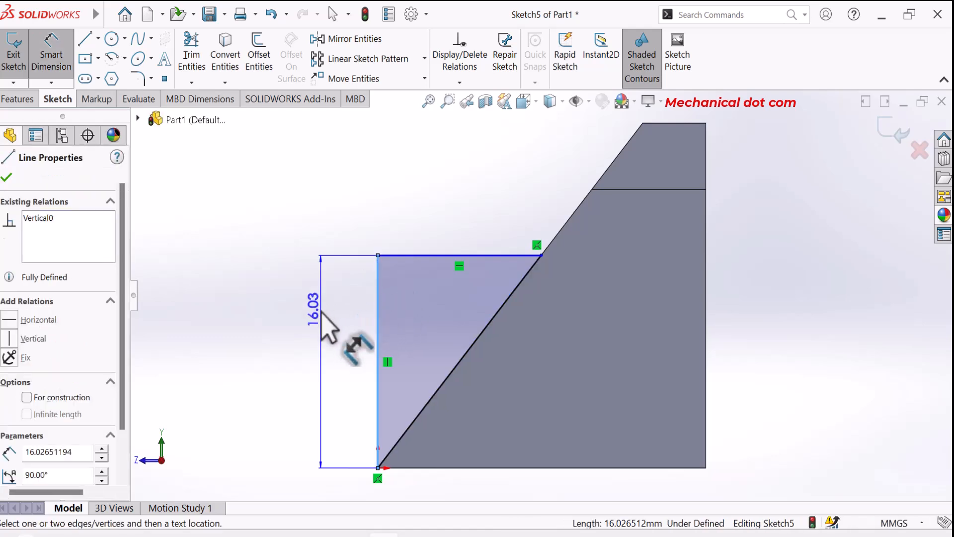
click(323, 312)
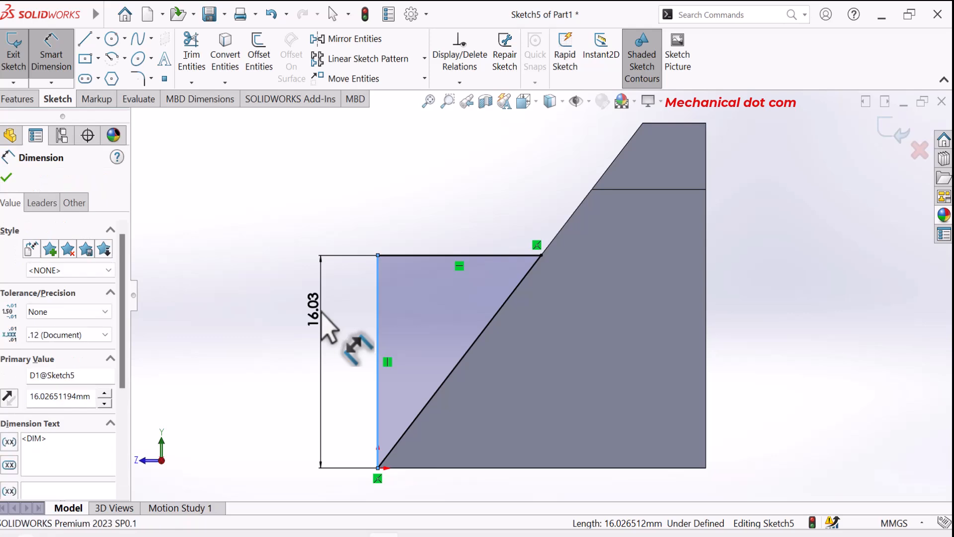
text(16.7)
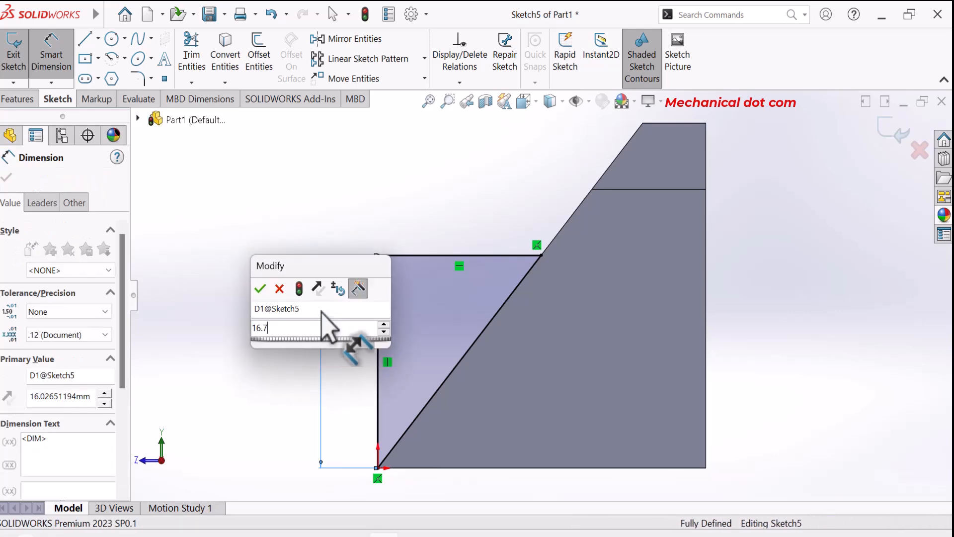
key(Return)
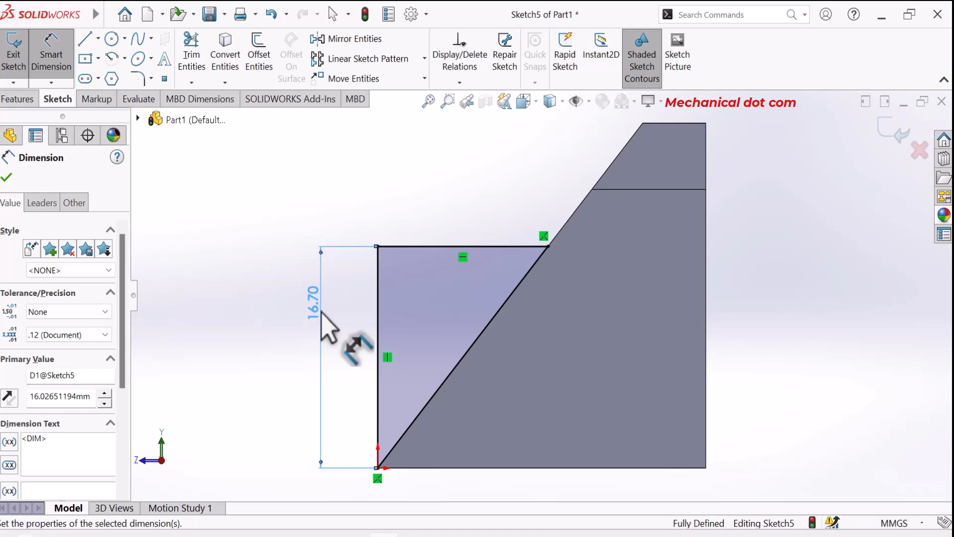
click(5, 178)
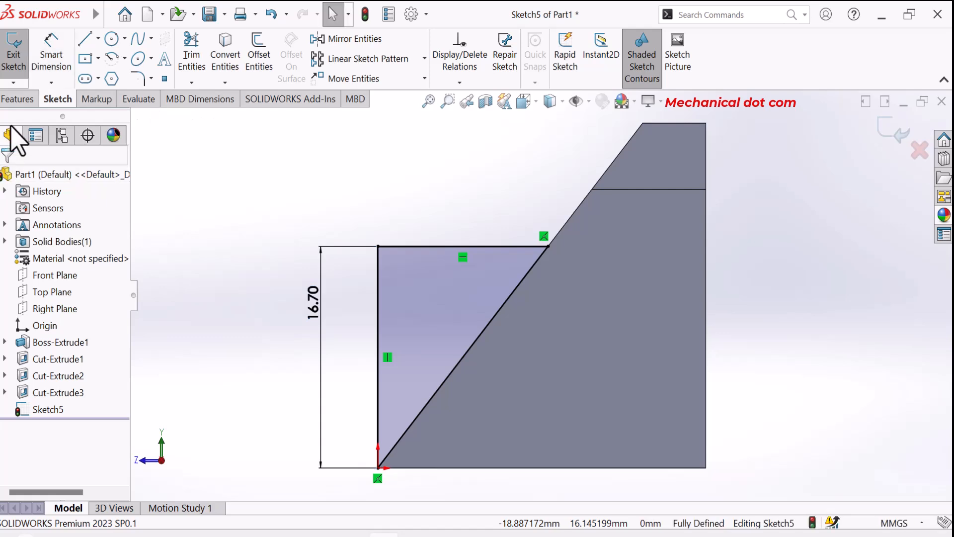
Extrude the triangle as a 7 mm Blind boss, reversed to run inward across the slanted face, with the result merged
click(20, 100)
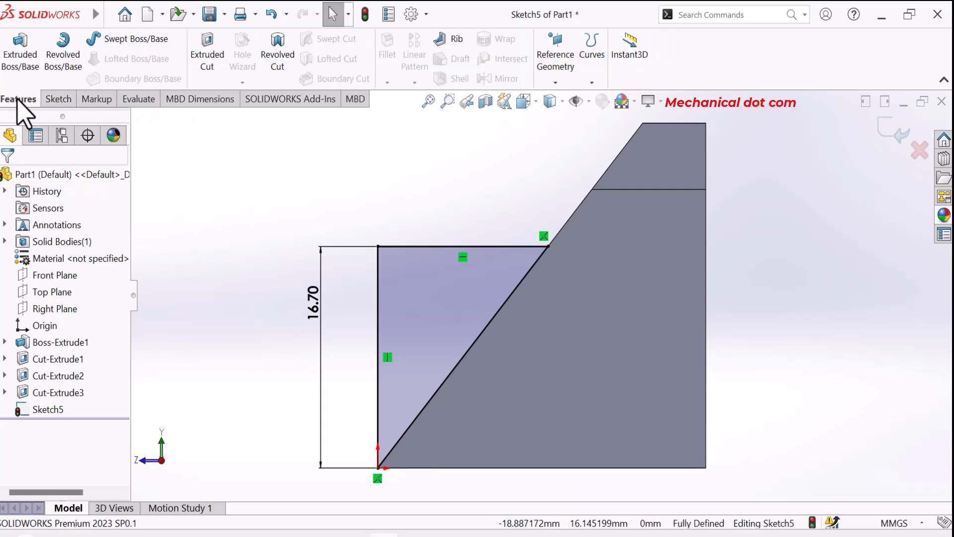
click(15, 70)
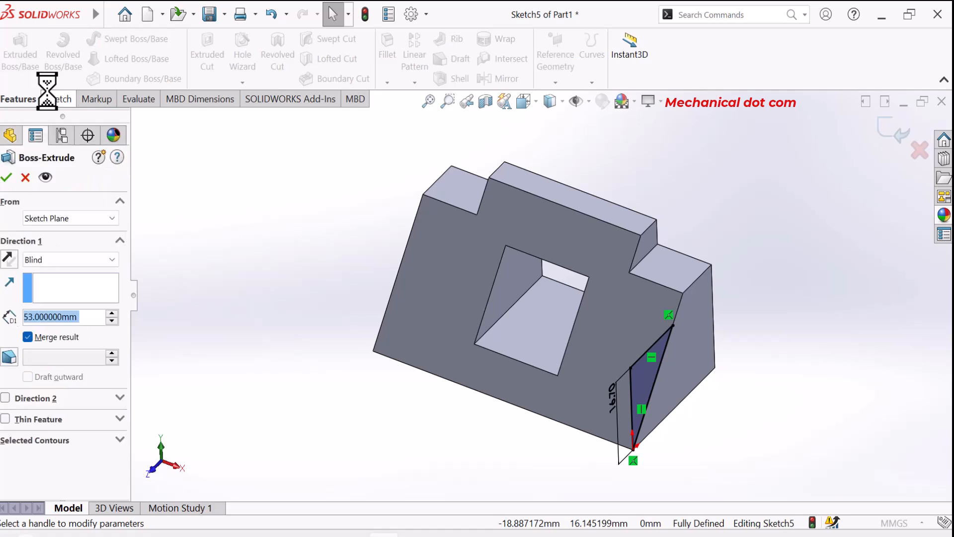
click(10, 263)
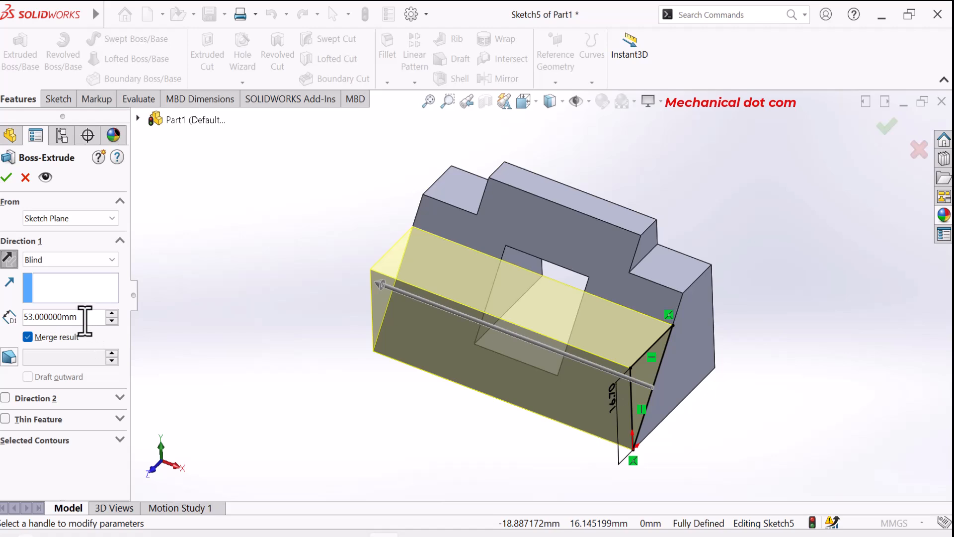
click(28, 318)
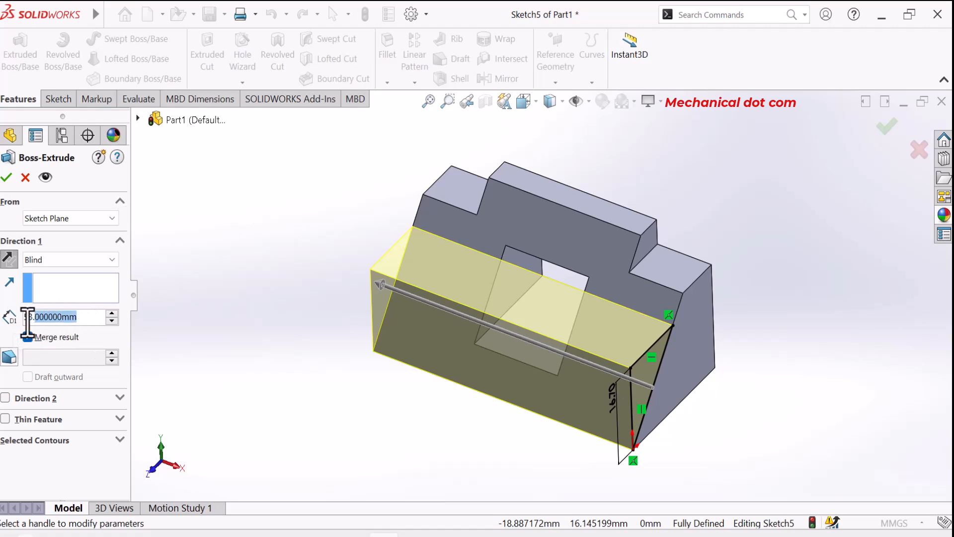
text(7)
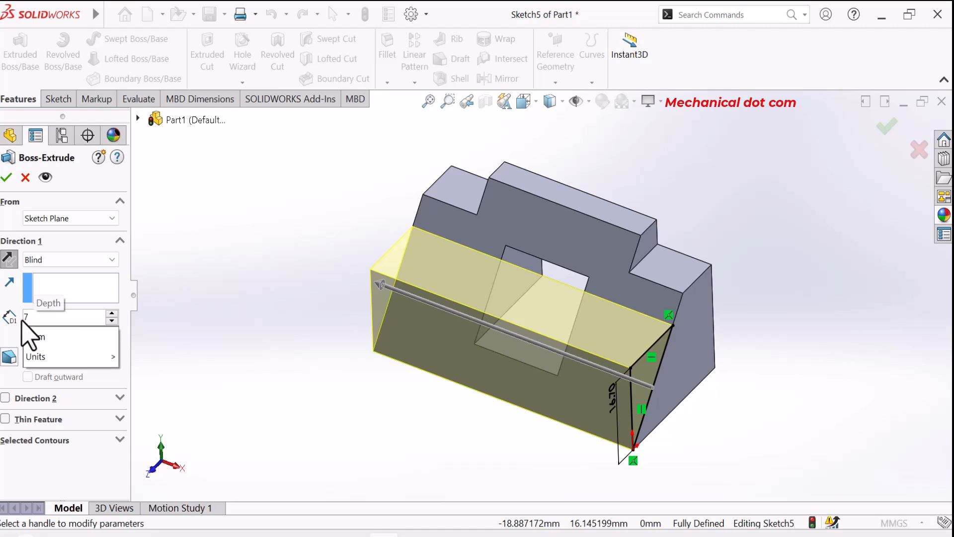
click(34, 336)
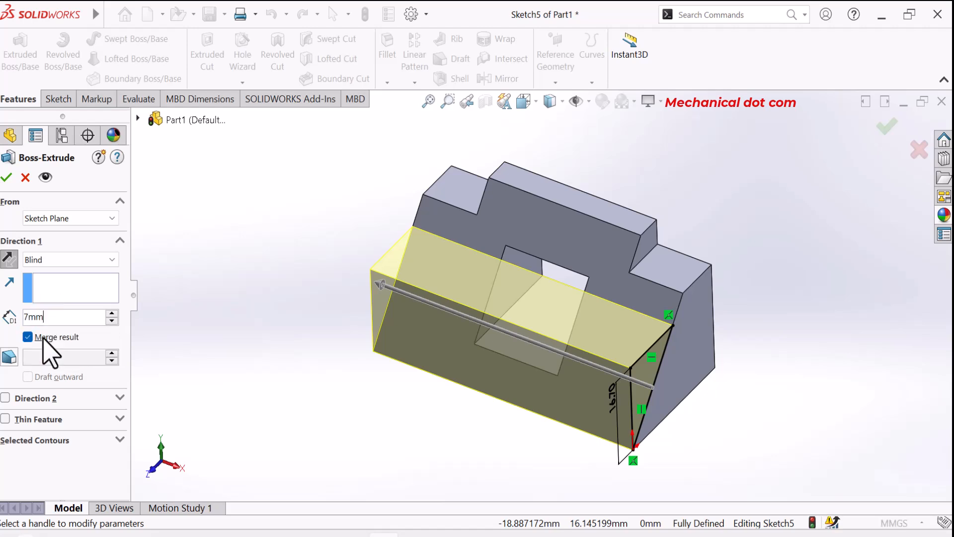
click(6, 178)
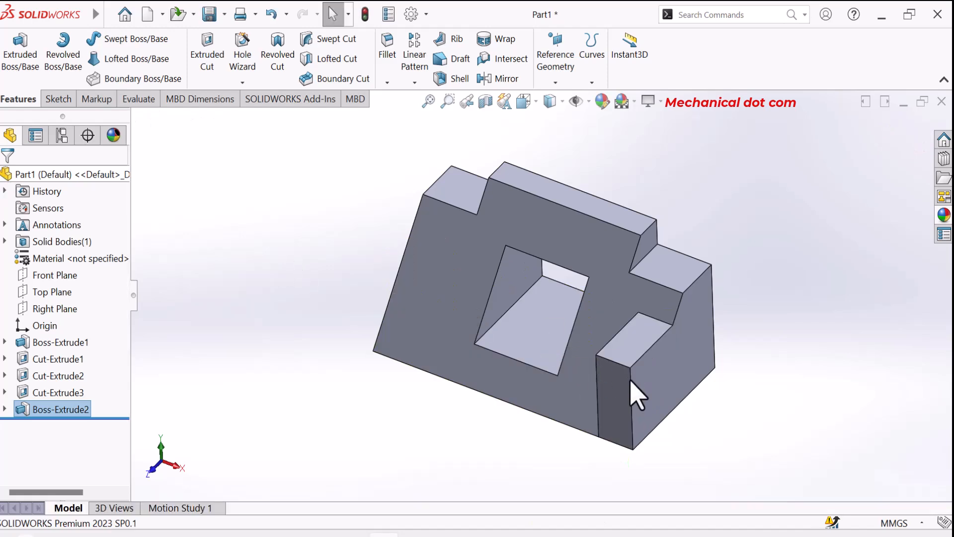
Create a Mid Plane reference plane between the block's two opposite side faces
mouse_move(701, 441)
middle_down()
mouse_move(673, 454)
mouse_move(651, 445)
mouse_move(666, 452)
mouse_move(673, 422)
mouse_move(694, 427)
middle_up()
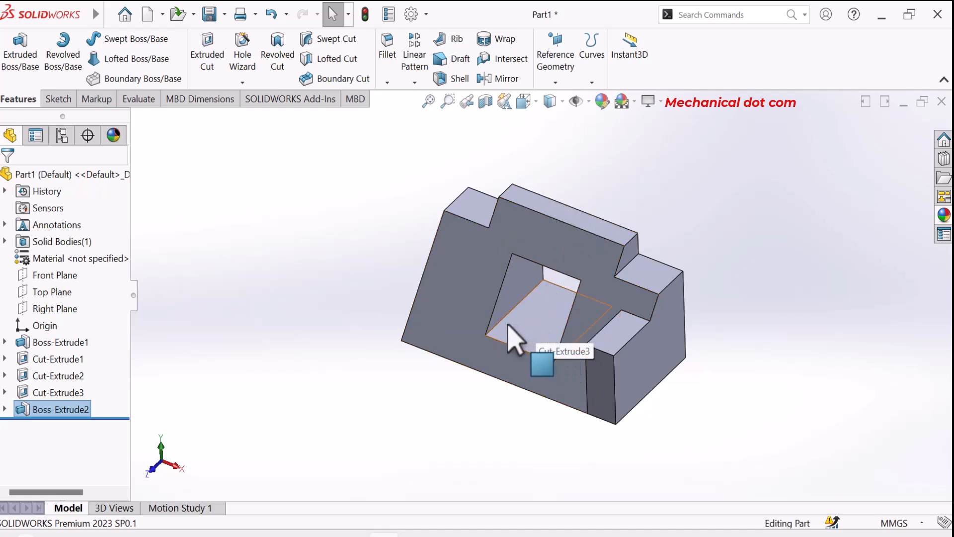
middle_drag(508, 325, 411, 224)
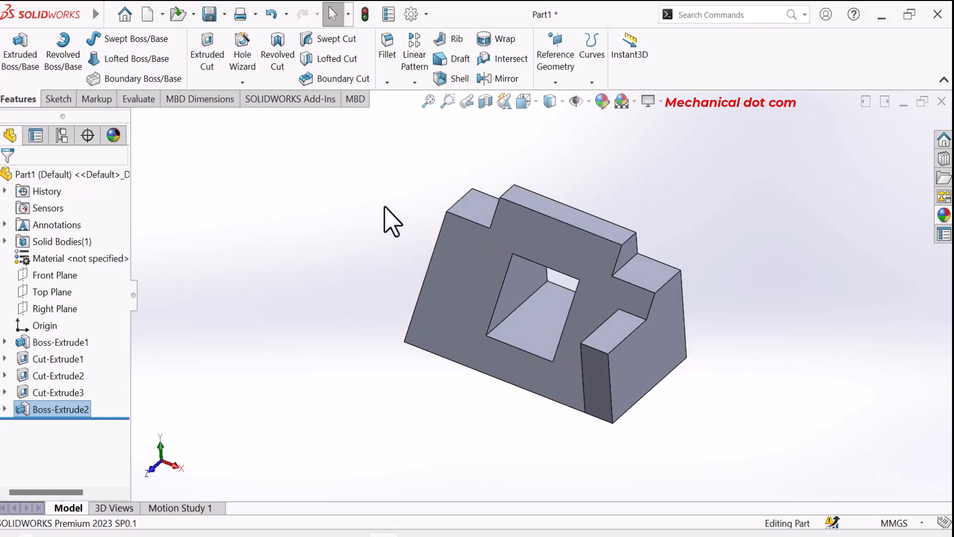
click(544, 84)
click(547, 99)
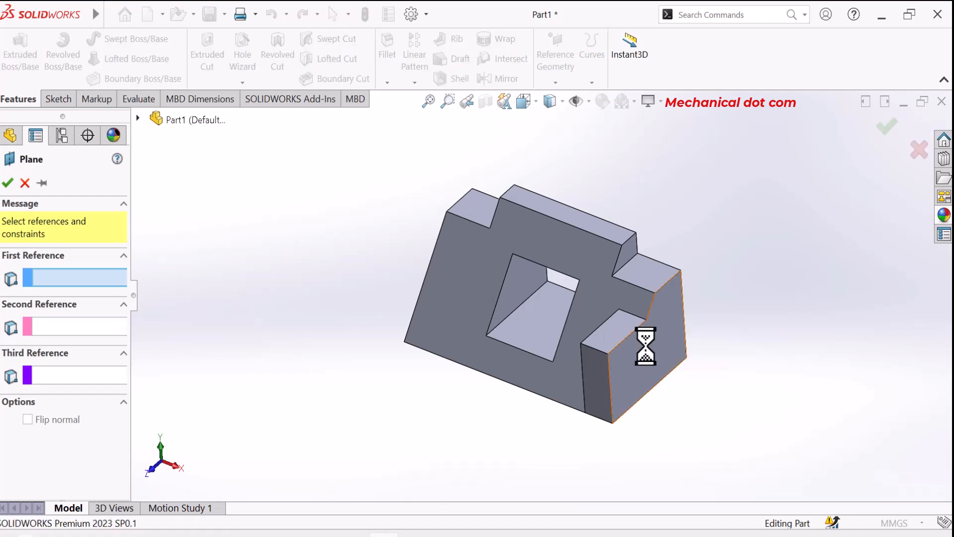
click(650, 368)
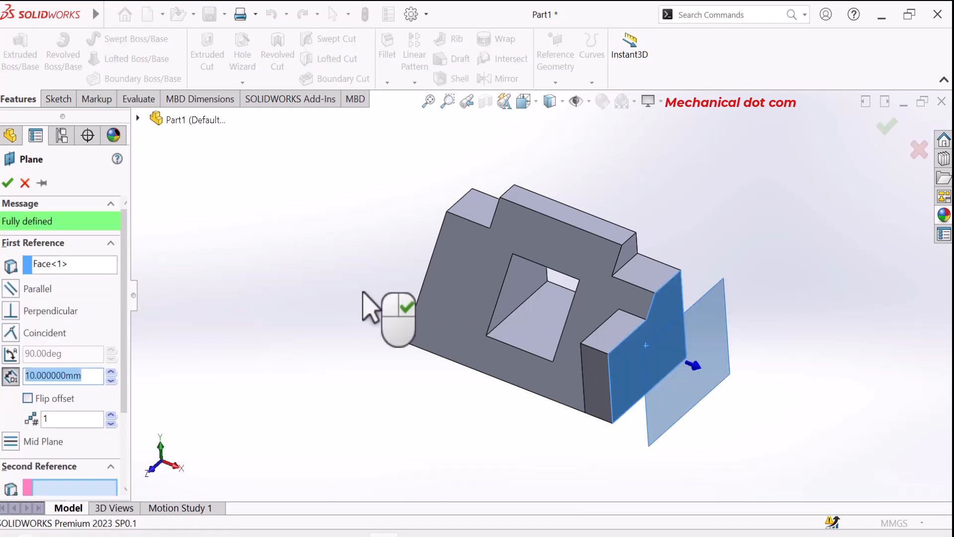
middle_drag(373, 305, 433, 330)
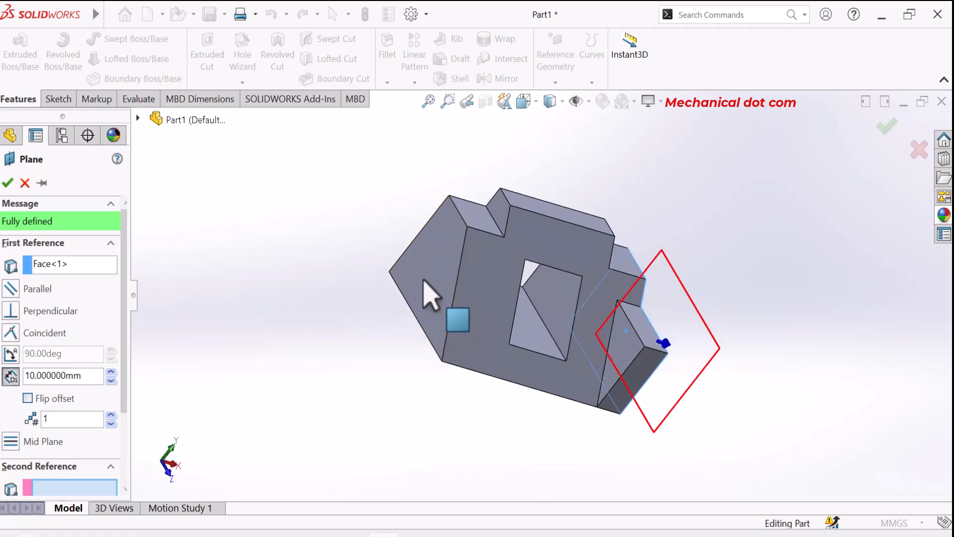
click(426, 292)
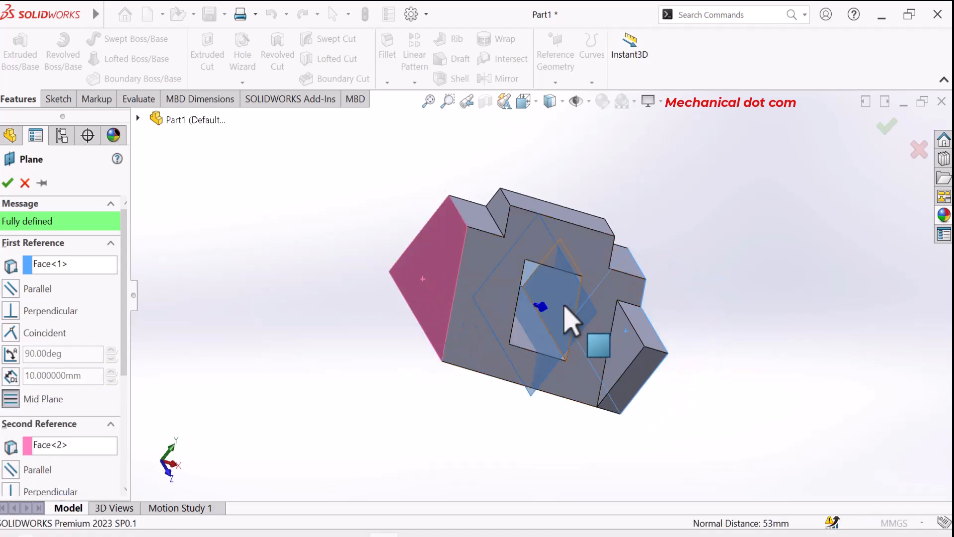
middle_drag(363, 379, 304, 366)
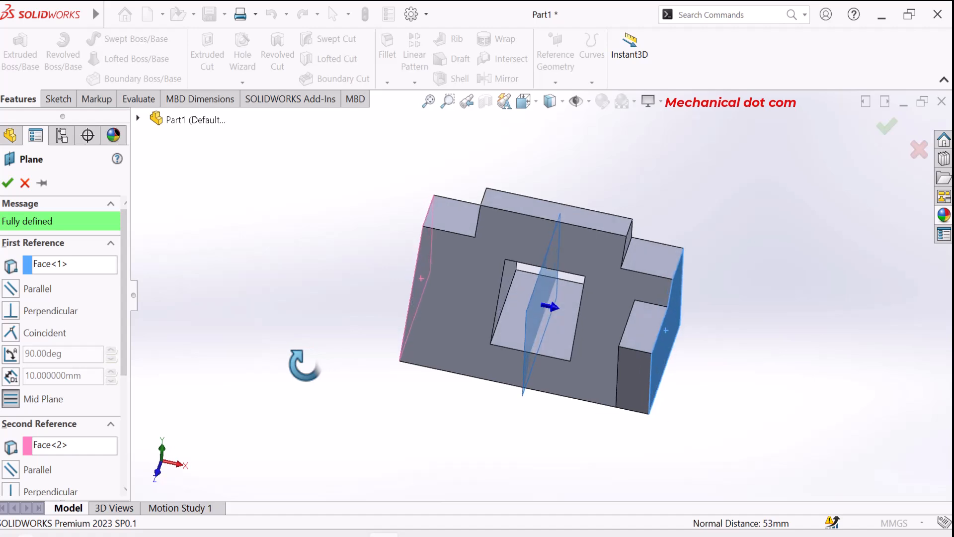
click(9, 183)
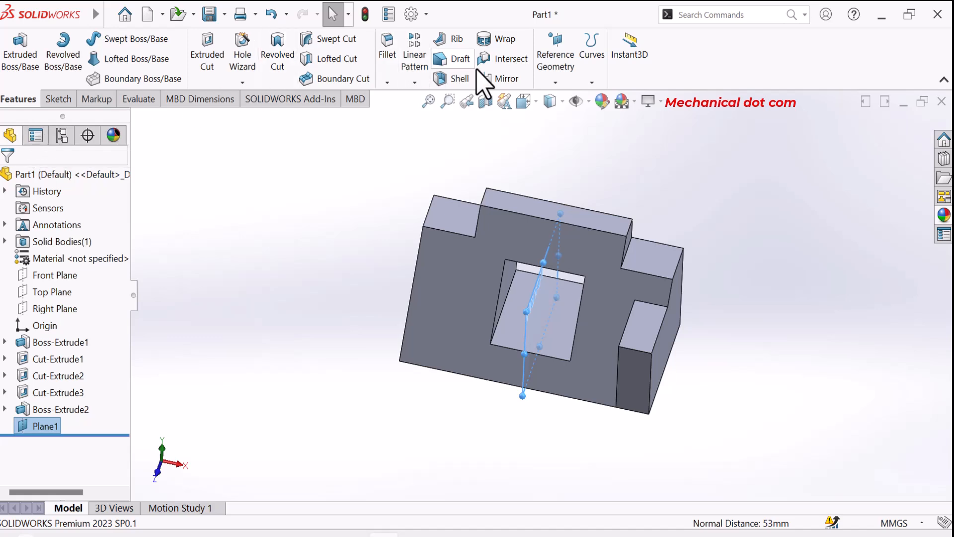
Mirror the 7 mm triangular side boss about the mid reference plane to the opposite side of the block
click(500, 78)
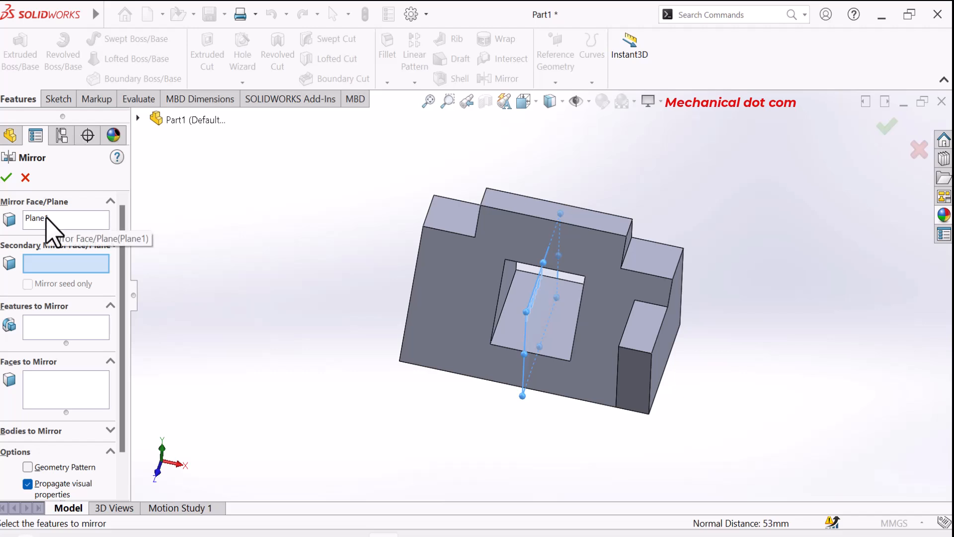
click(51, 329)
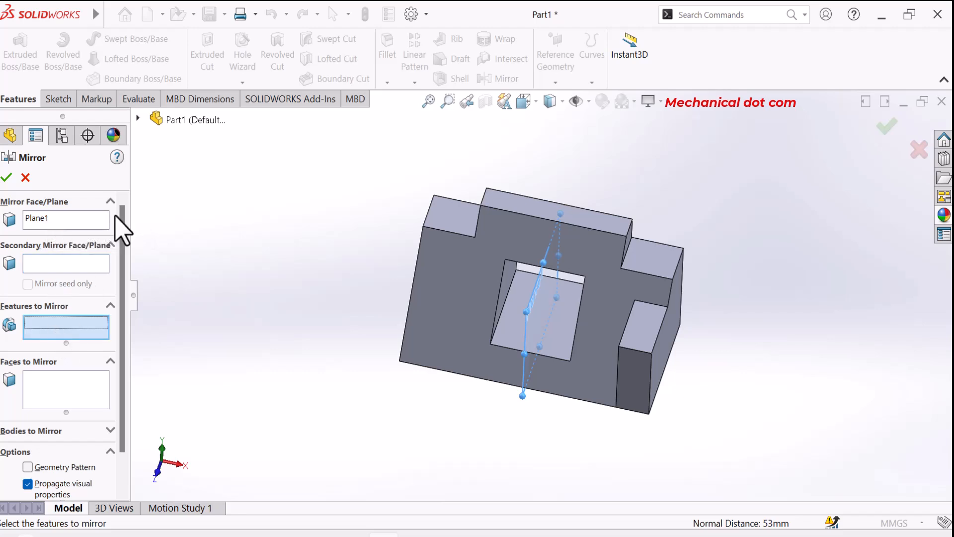
click(138, 118)
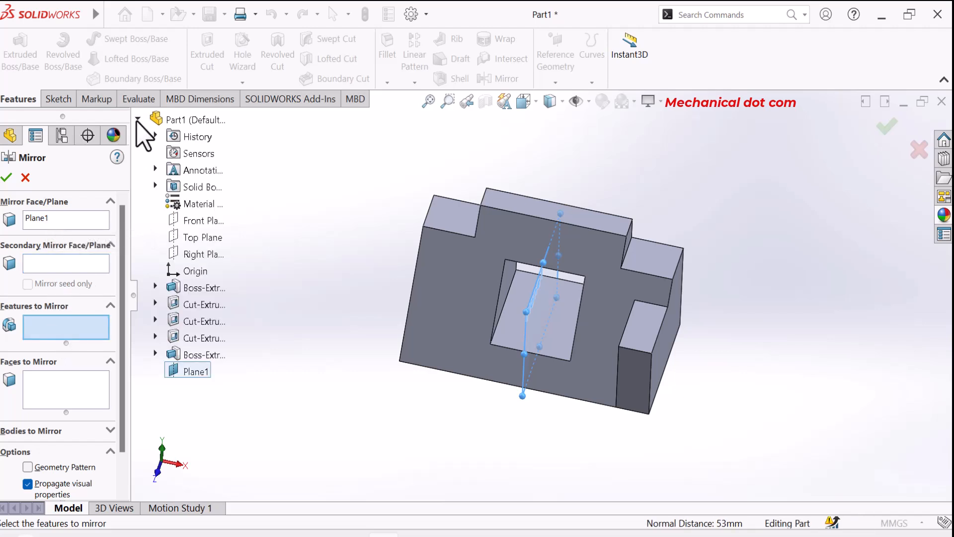
click(188, 354)
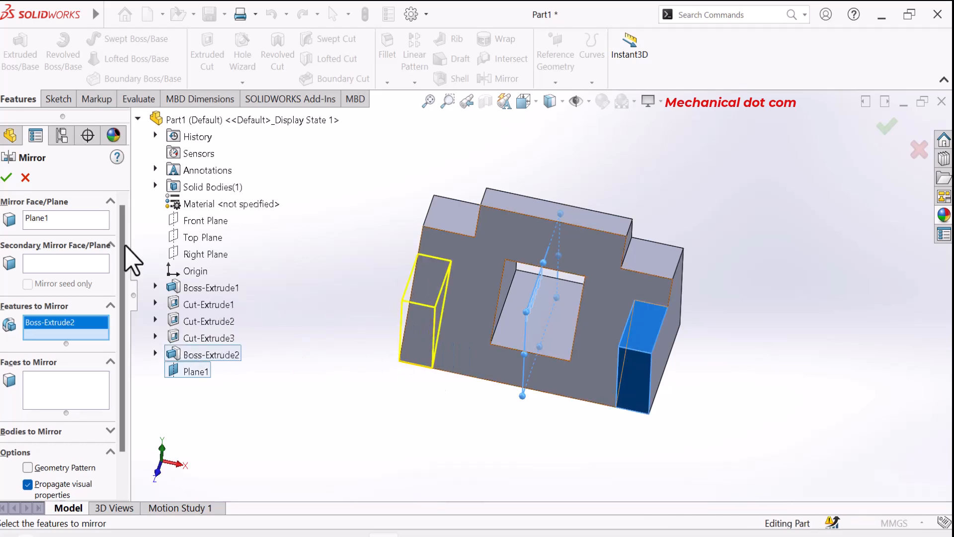
click(7, 177)
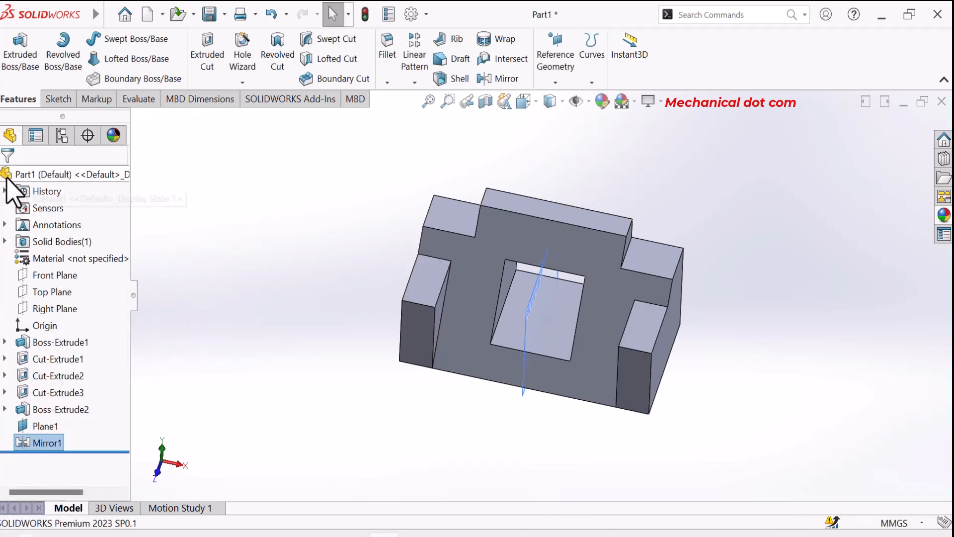
Hide the mid reference plane and compare the finished block with the Exercise 31 drawing
right_click(41, 426)
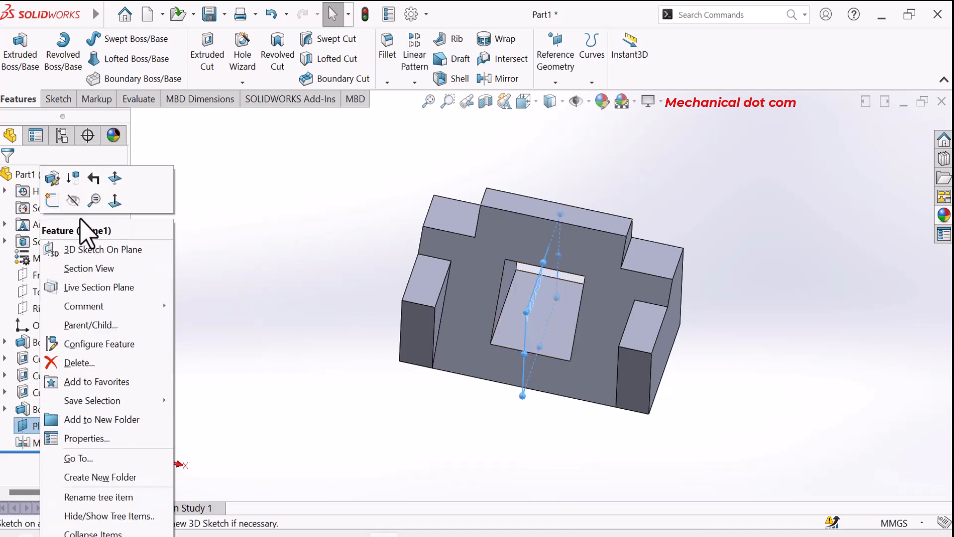
click(75, 203)
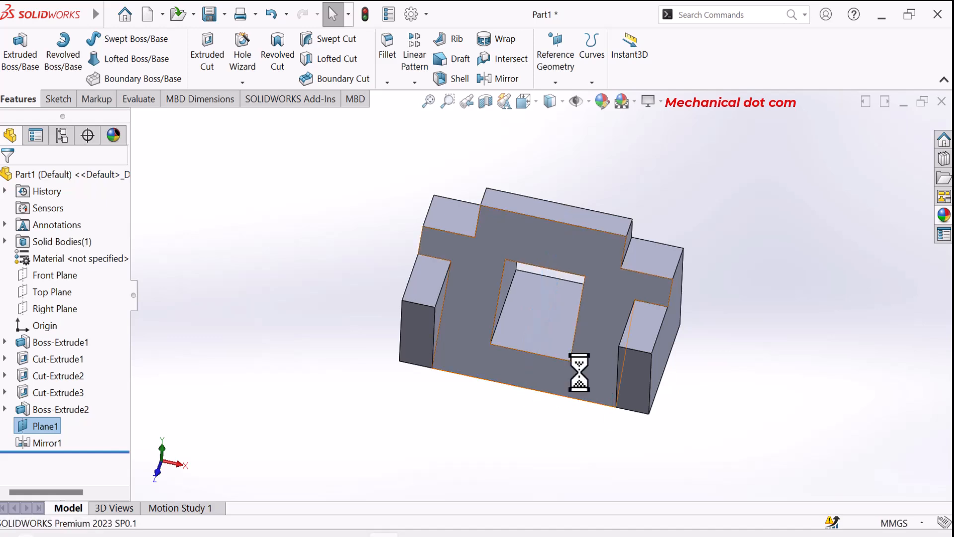
click(750, 351)
middle_drag(733, 336, 716, 356)
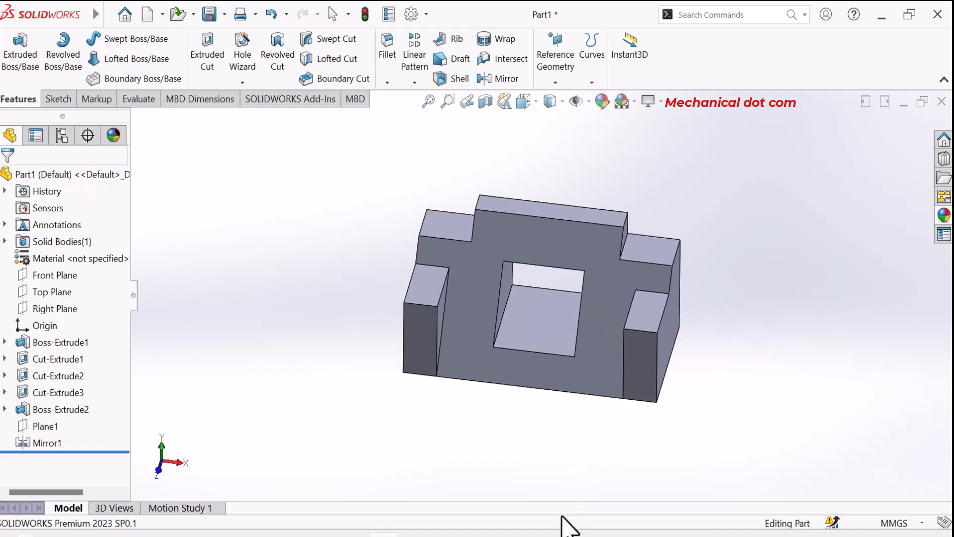
click(551, 536)
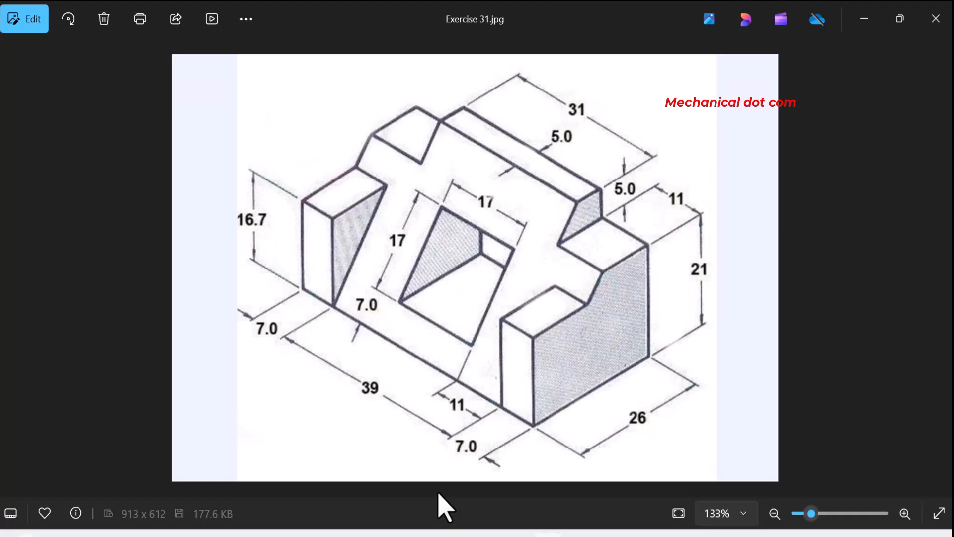
key(alt+Tab)
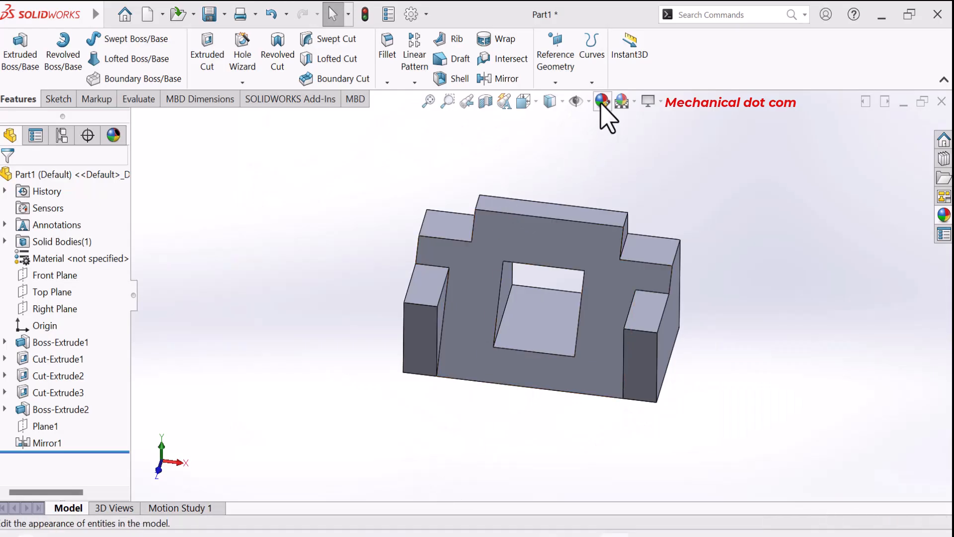
Apply a red colour appearance from the standard swatches to the whole part
click(603, 101)
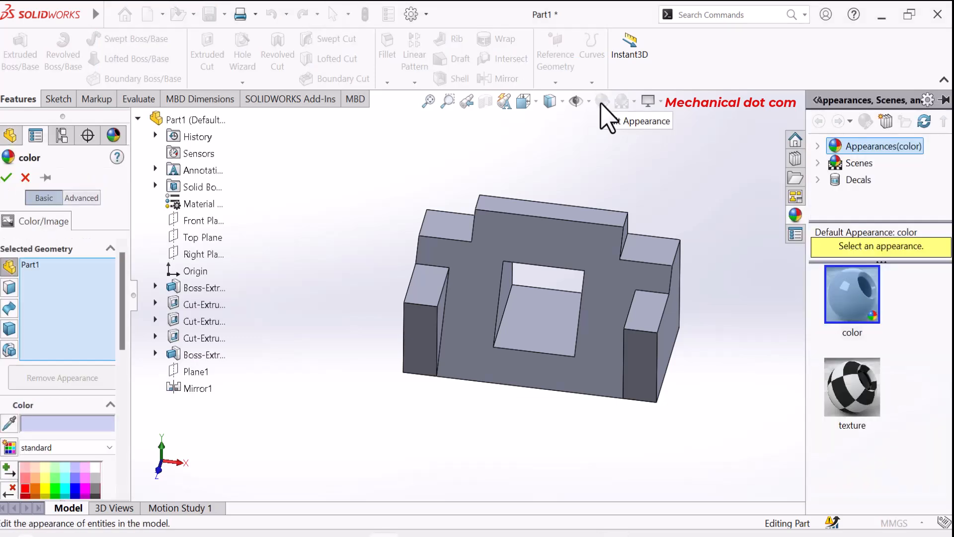
click(23, 490)
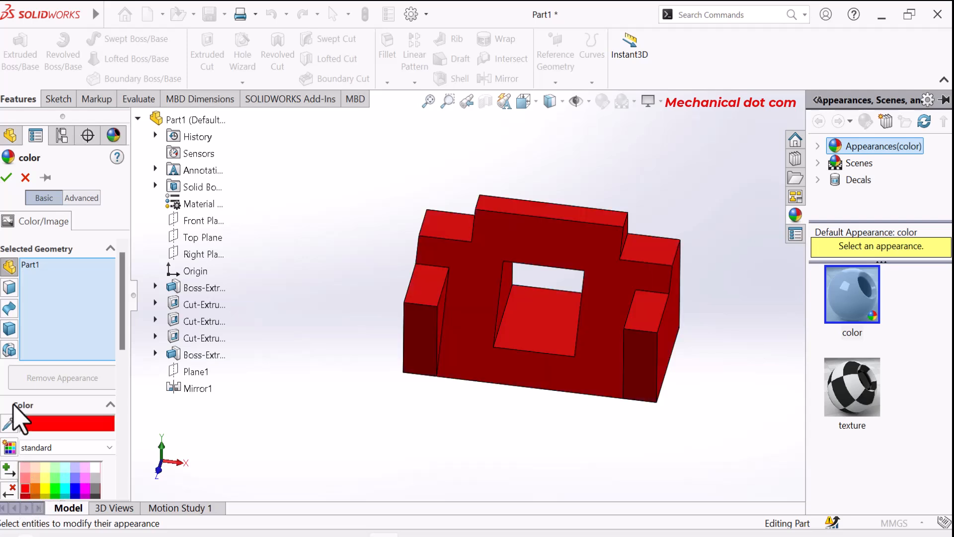
click(7, 178)
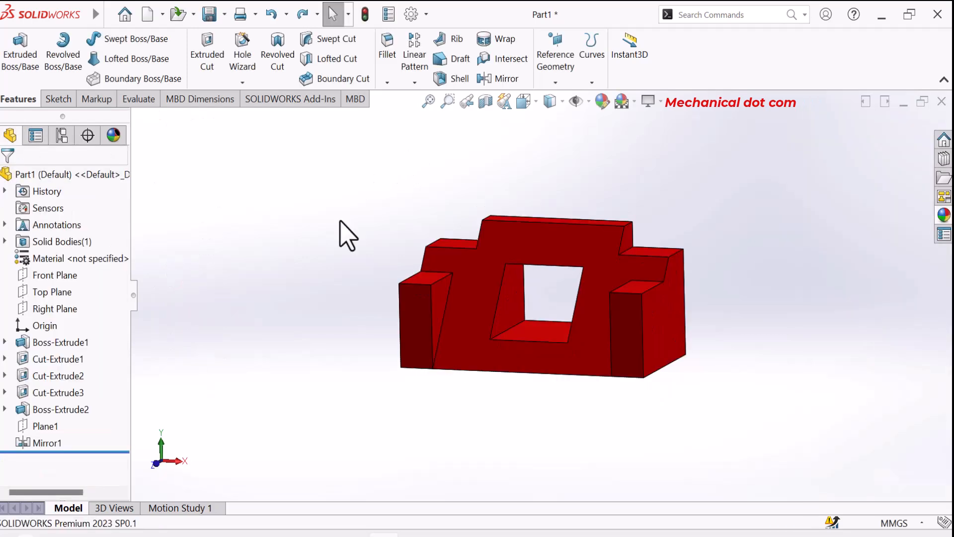
Apply a light magenta colour to the slanted front face and the square opening's two side walls and floor
click(533, 249)
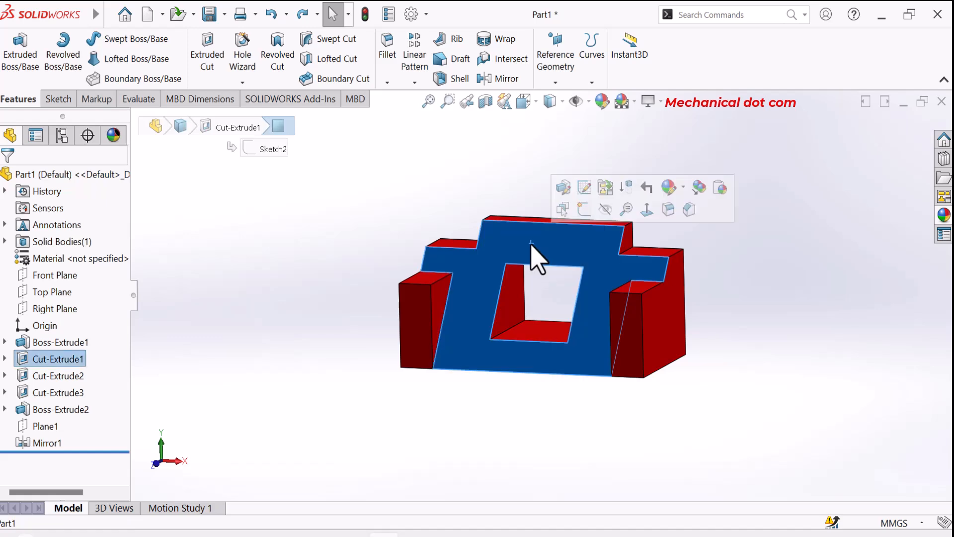
ctrl+click(514, 289)
scroll(367, 354, up, 1)
ctrl+middle_drag(378, 365, 425, 409)
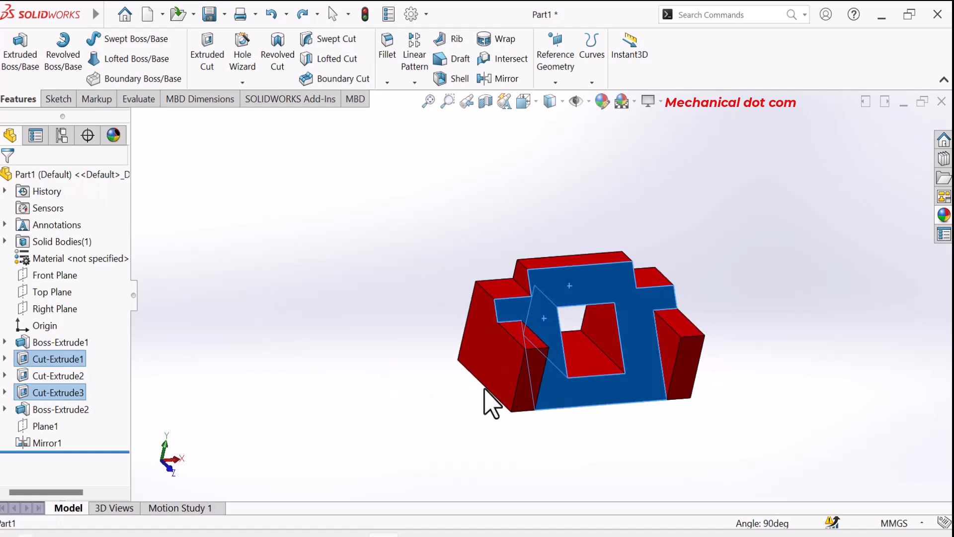
ctrl+click(578, 361)
ctrl+click(610, 341)
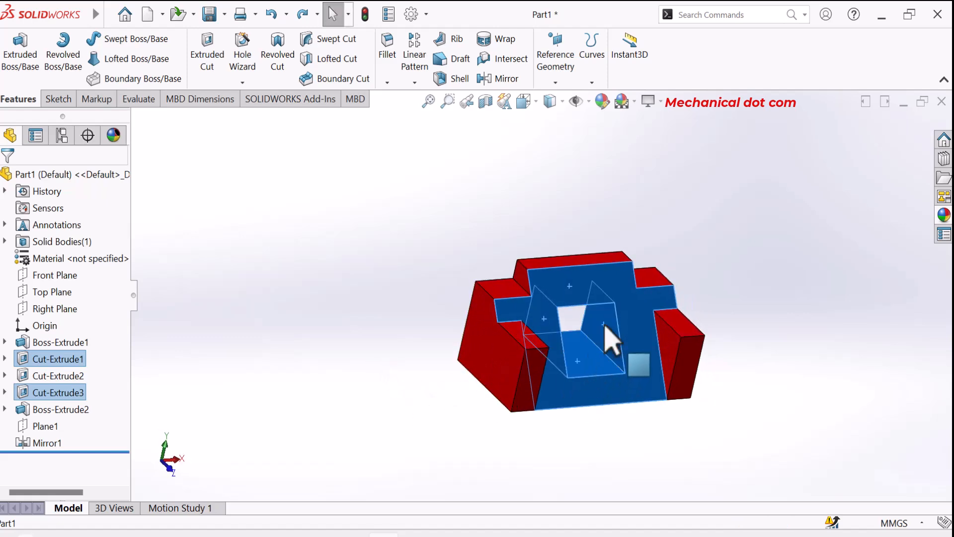
click(602, 101)
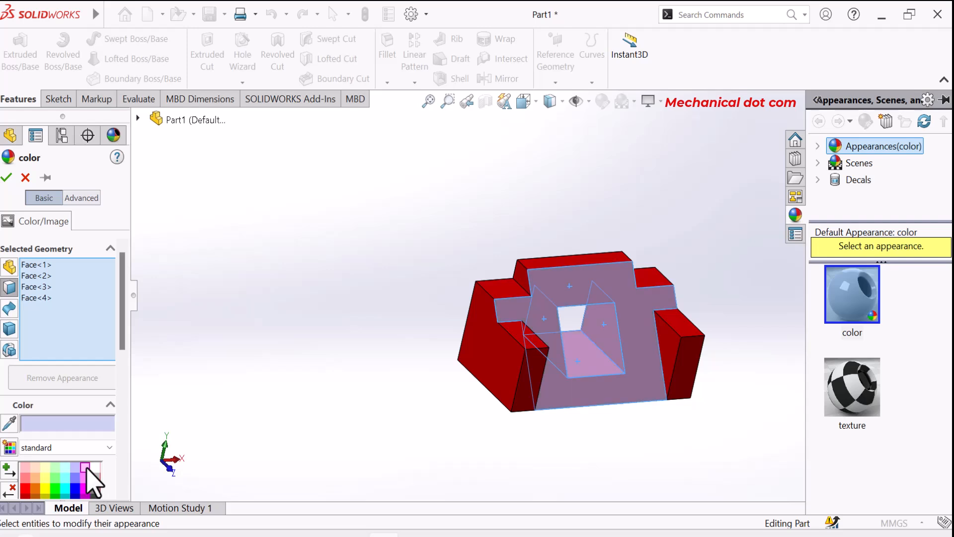
click(7, 179)
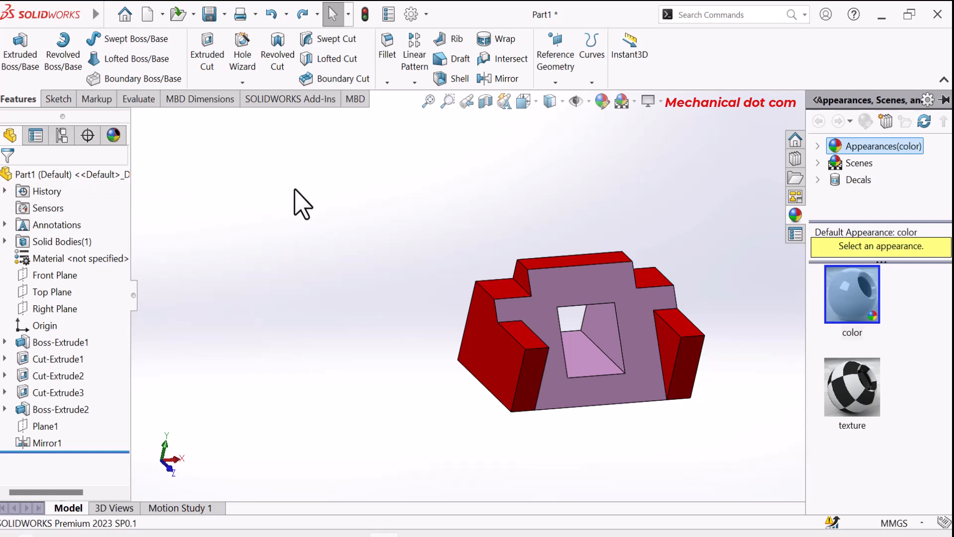
Turn on RealView Graphics to display the coloured block with realistic shading and a floor reflection
click(661, 108)
click(669, 124)
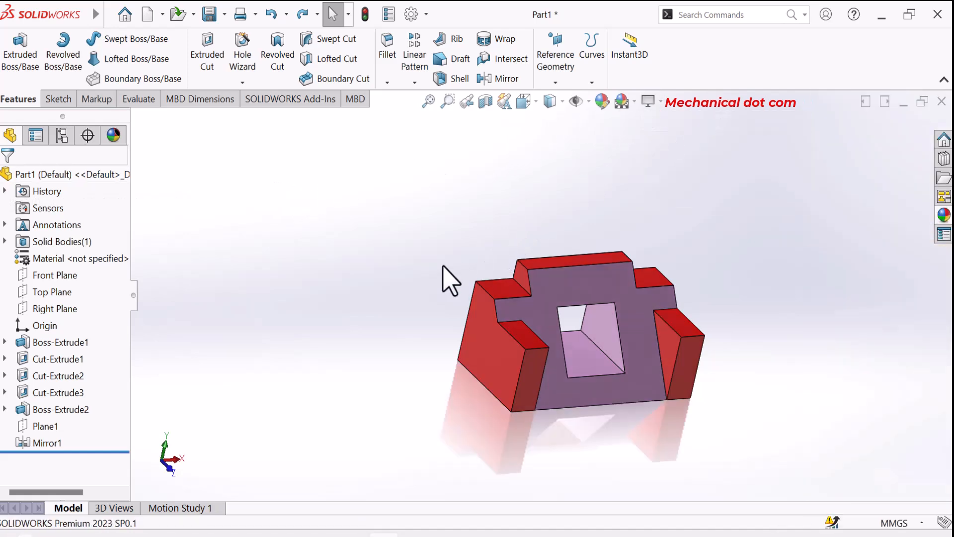
middle_drag(354, 294, 277, 260)
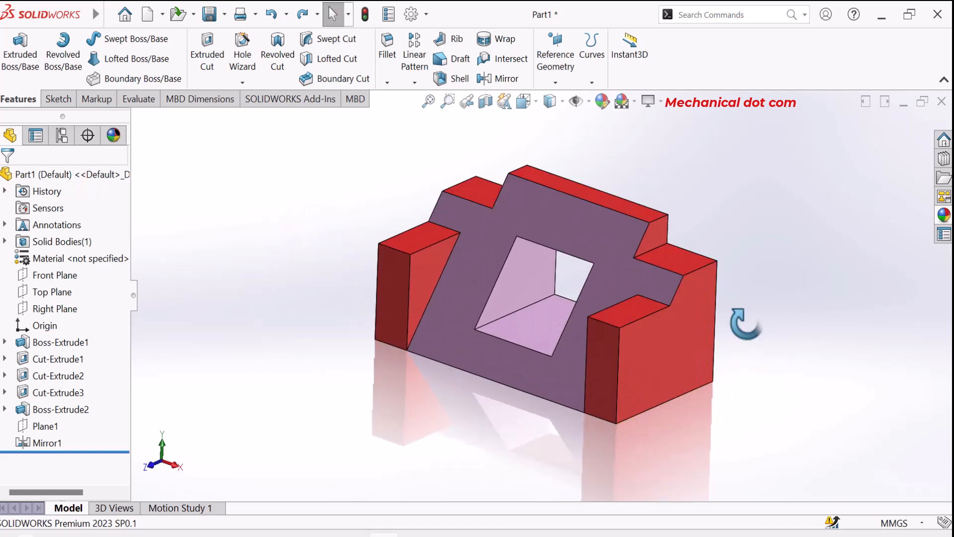